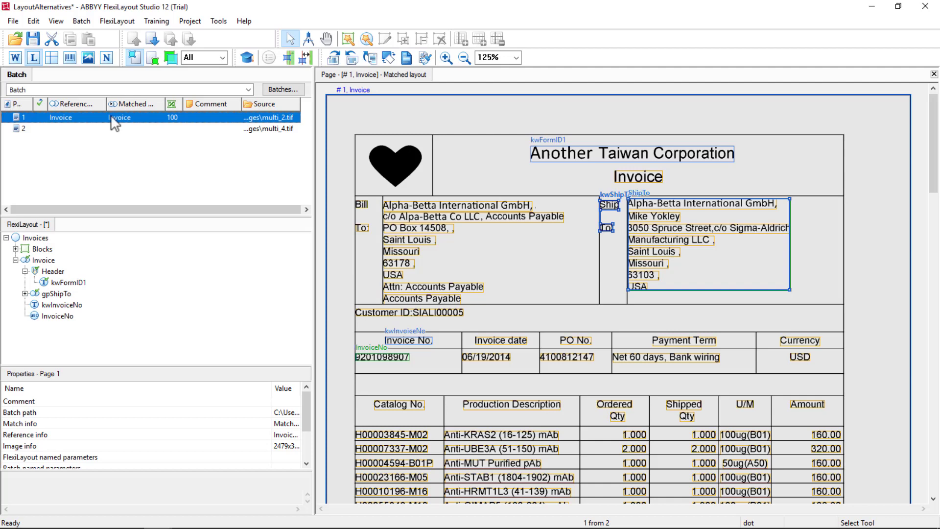
- Hide the recognized text line outlines and match the FlexiLayout against page 1 of the batch
click(73, 132)
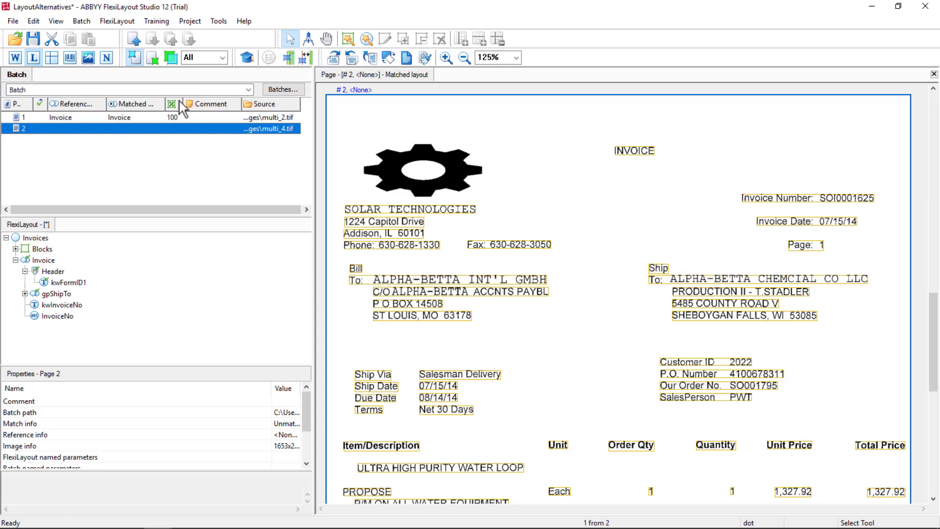
click(34, 58)
click(64, 117)
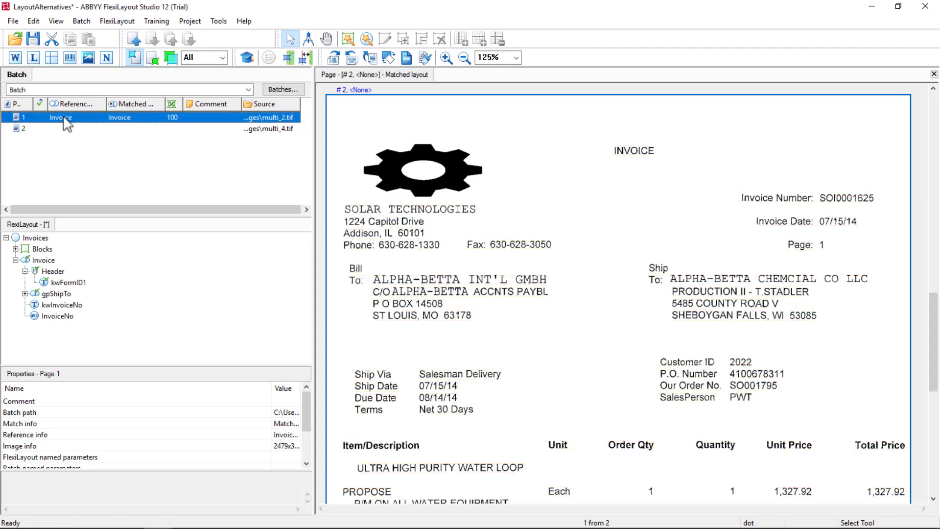
right_click(101, 119)
click(131, 123)
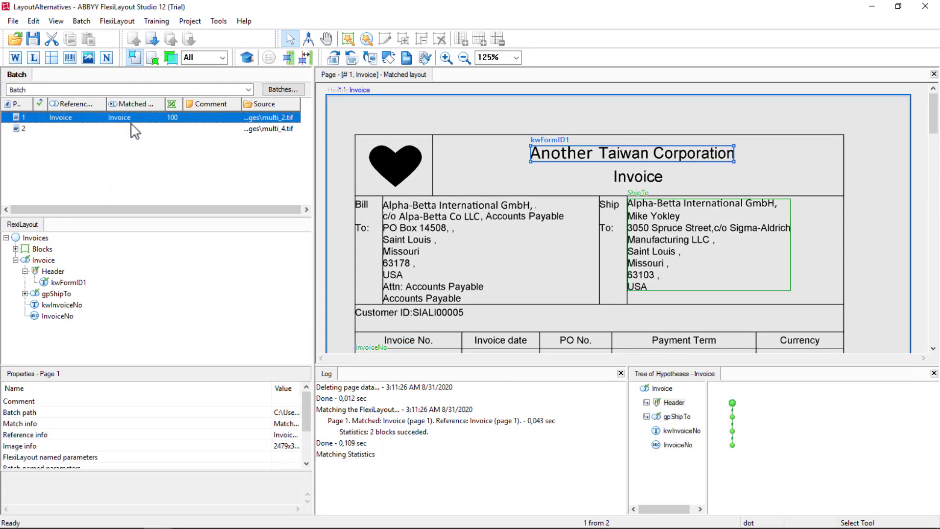
- Examine the page 1 hypotheses for the Header, kwShipTo, ShipTo, kwInvoiceNo and InvoiceNo elements on the invoice image
click(732, 403)
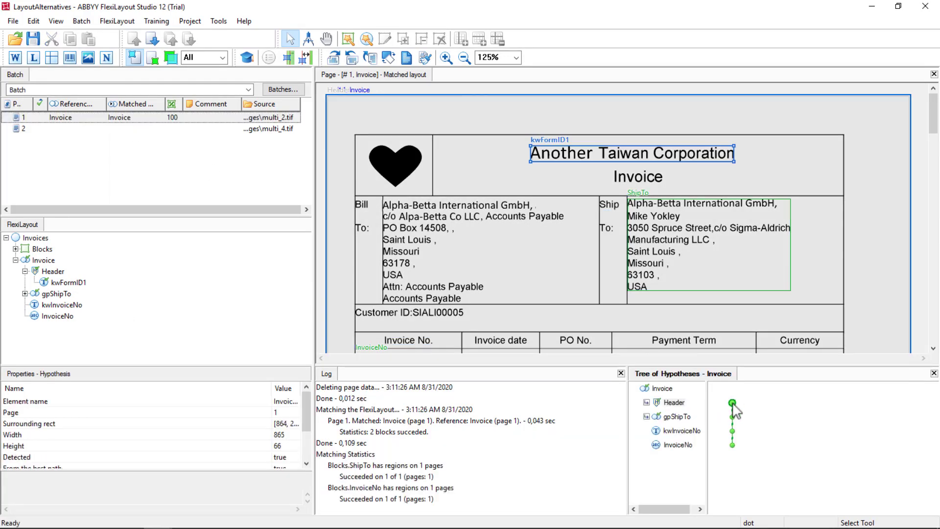
double_click(733, 404)
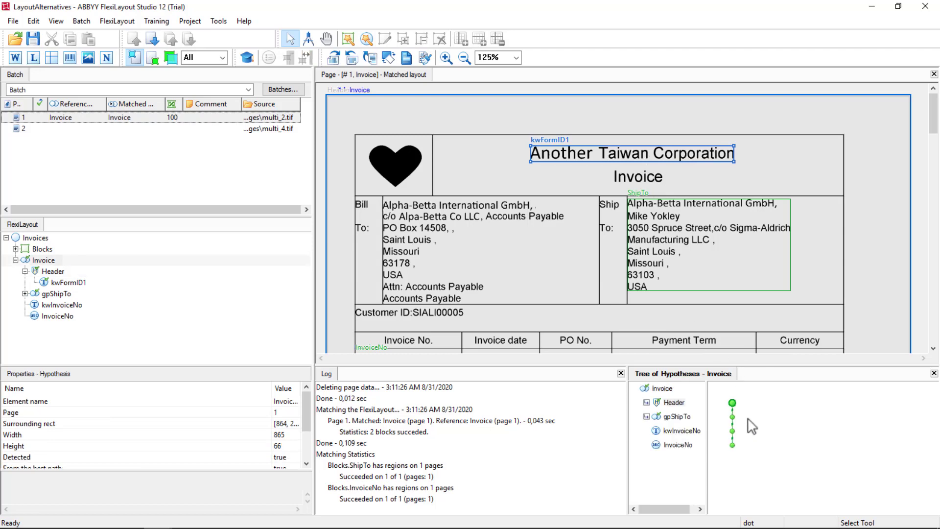
click(732, 417)
double_click(732, 417)
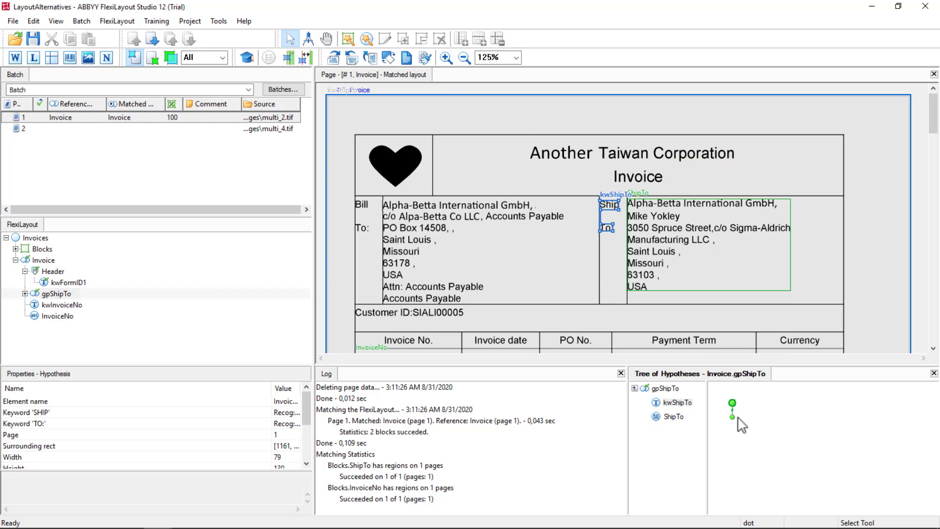
click(733, 418)
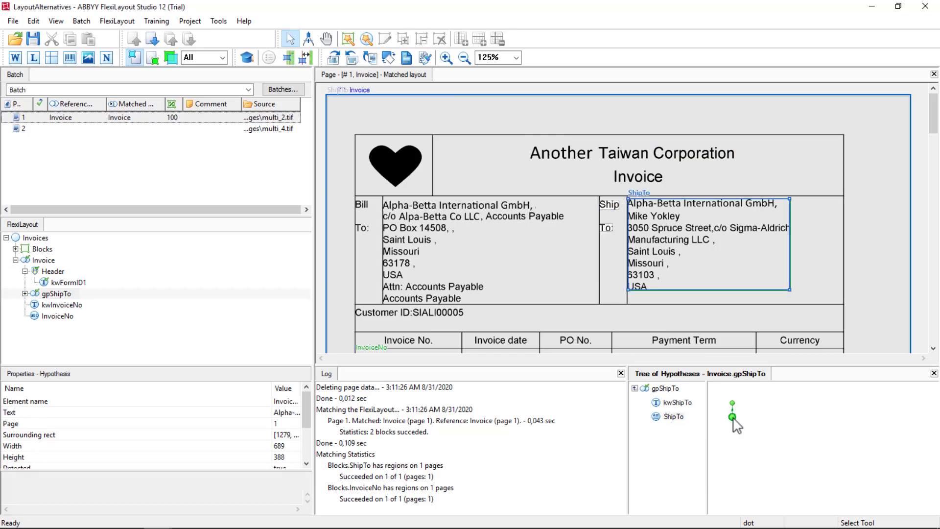
double_click(733, 417)
click(731, 432)
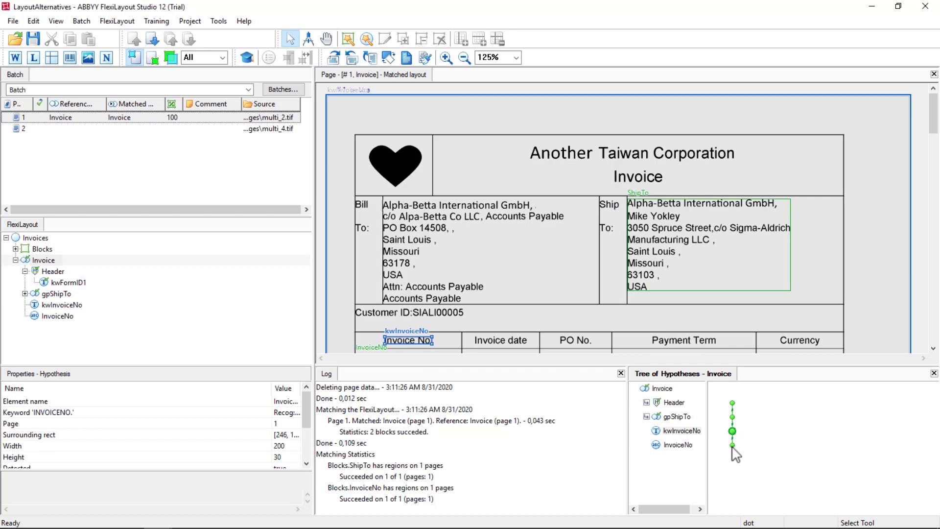
click(732, 445)
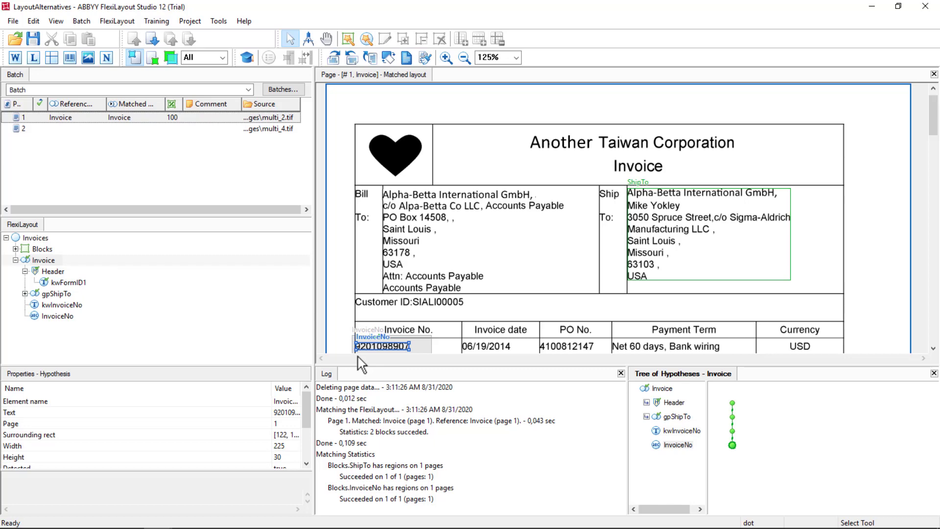
- Match the FlexiLayout against page 2 of the batch
click(58, 128)
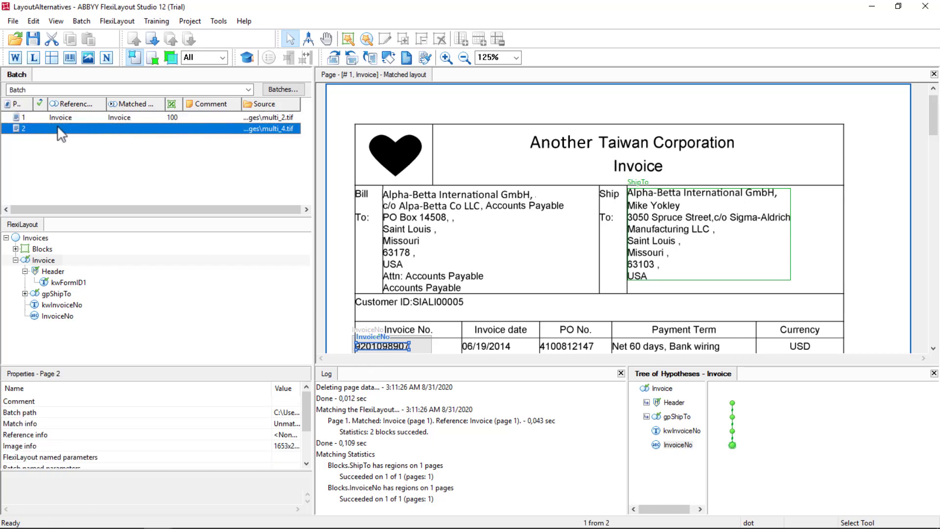
right_click(58, 129)
click(81, 131)
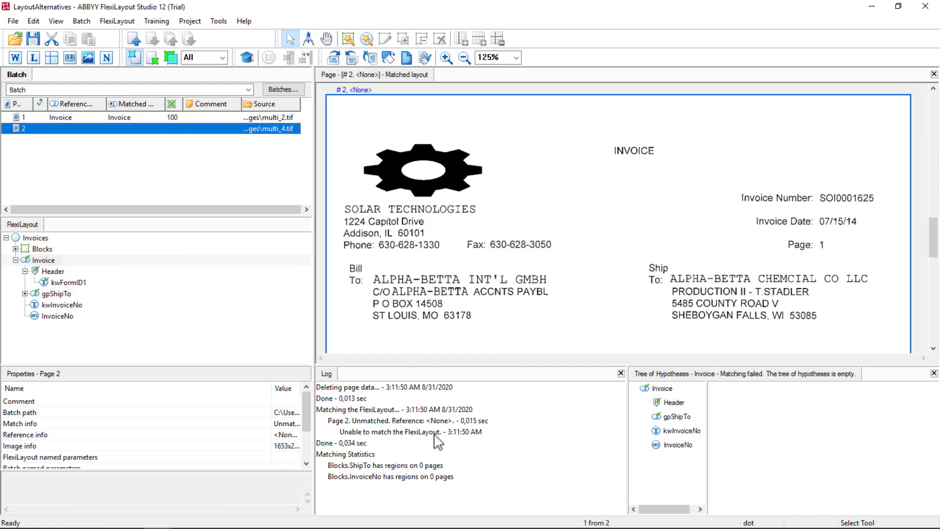
- Check the static search text of the kwFormID1 header element against page 2 and leave its properties unchanged
click(64, 283)
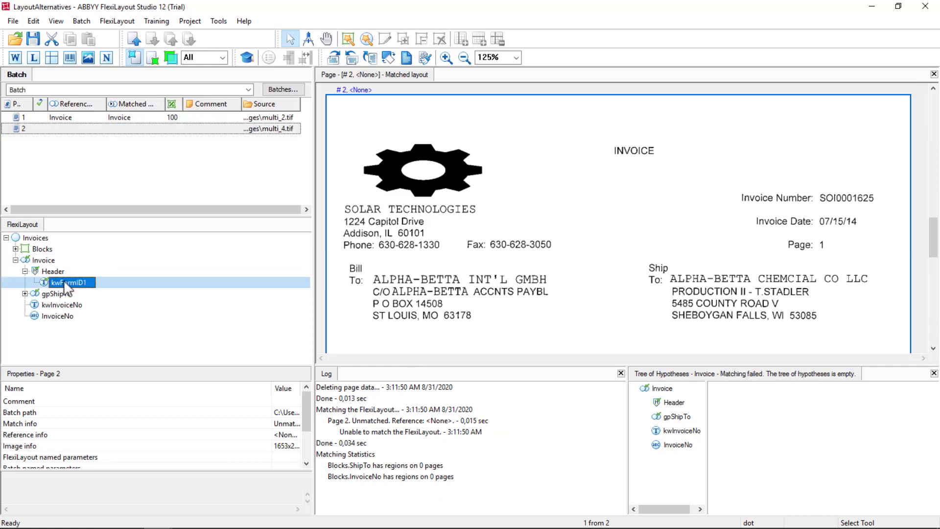
double_click(66, 284)
click(73, 174)
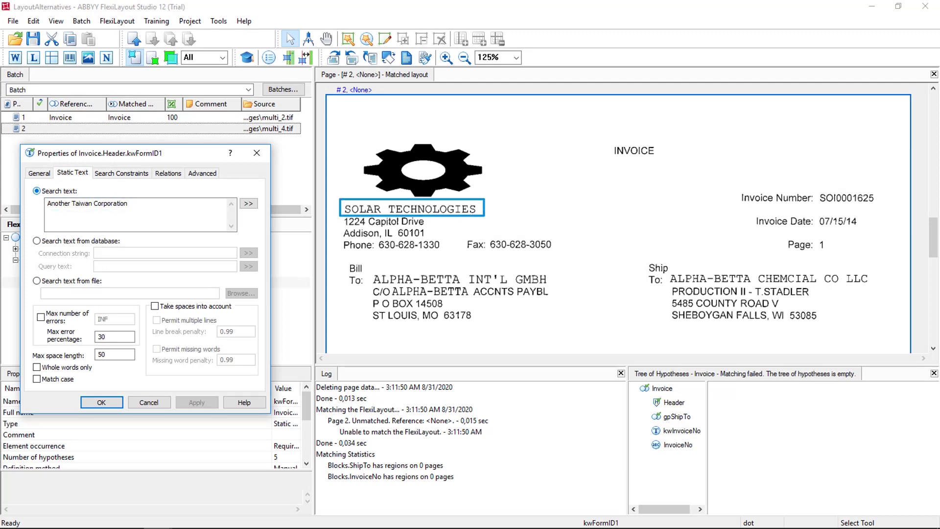
click(137, 403)
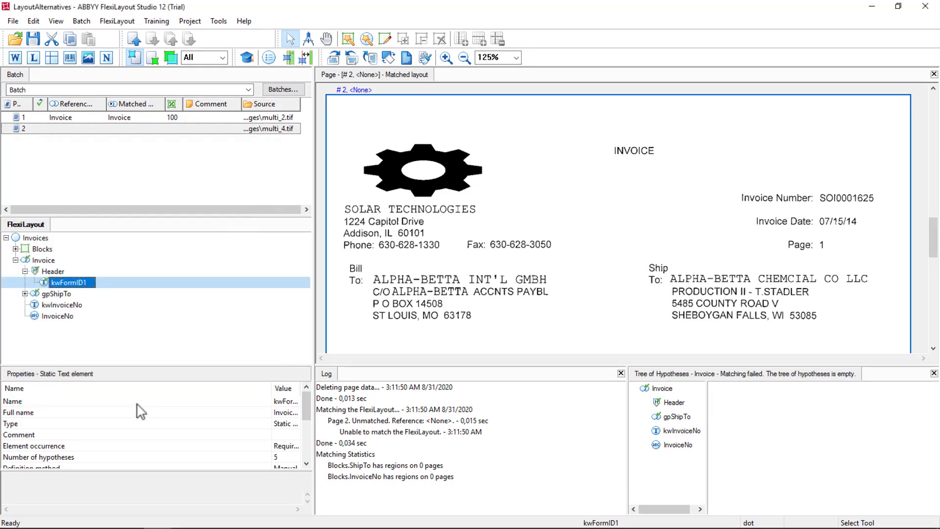
- Rename the Invoice group element as AnotherTaiwanCorp, after the vendor shown on page 1
click(125, 118)
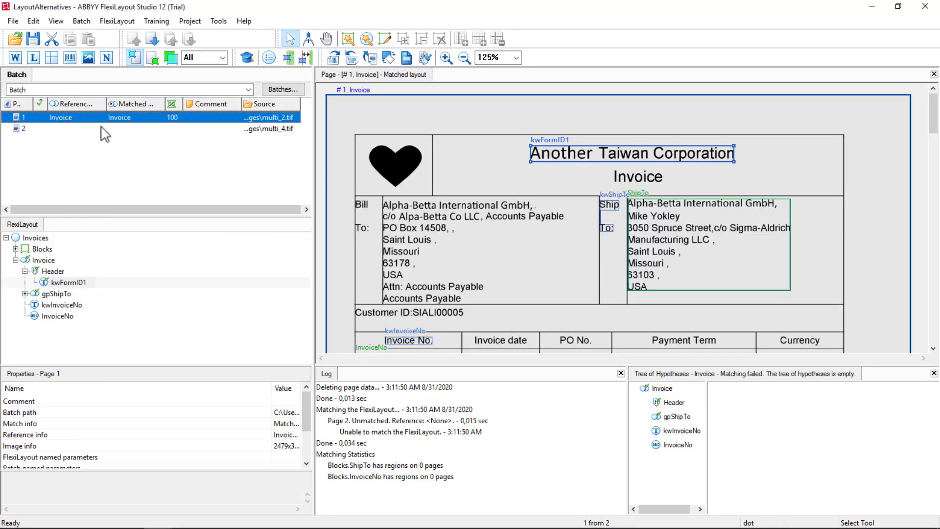
click(97, 128)
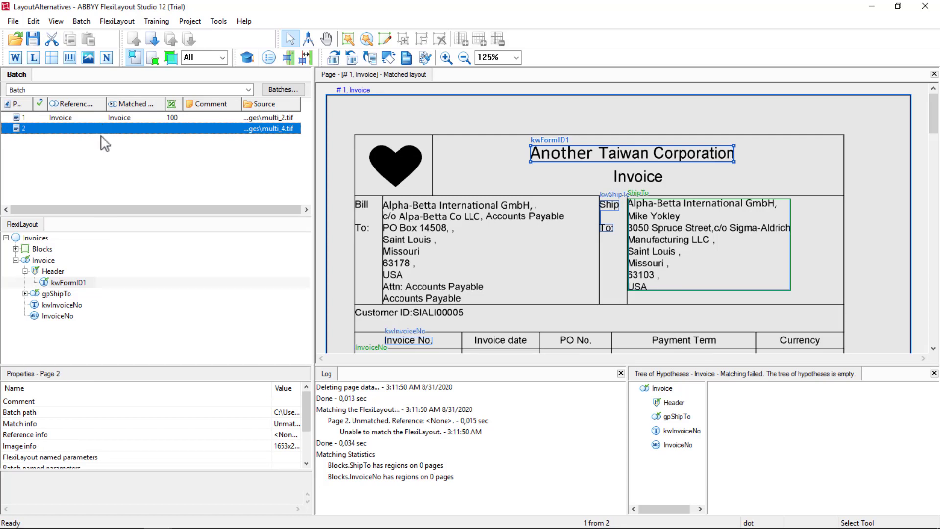
click(15, 260)
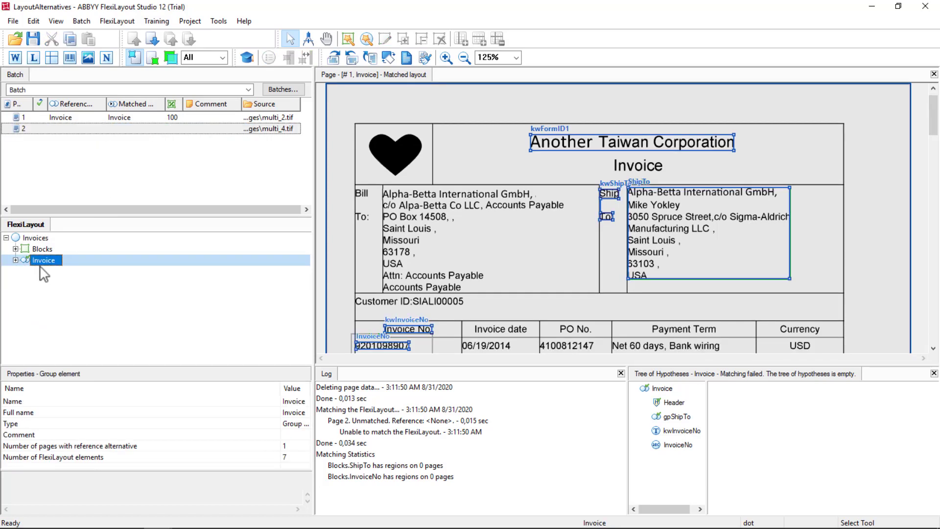
click(132, 117)
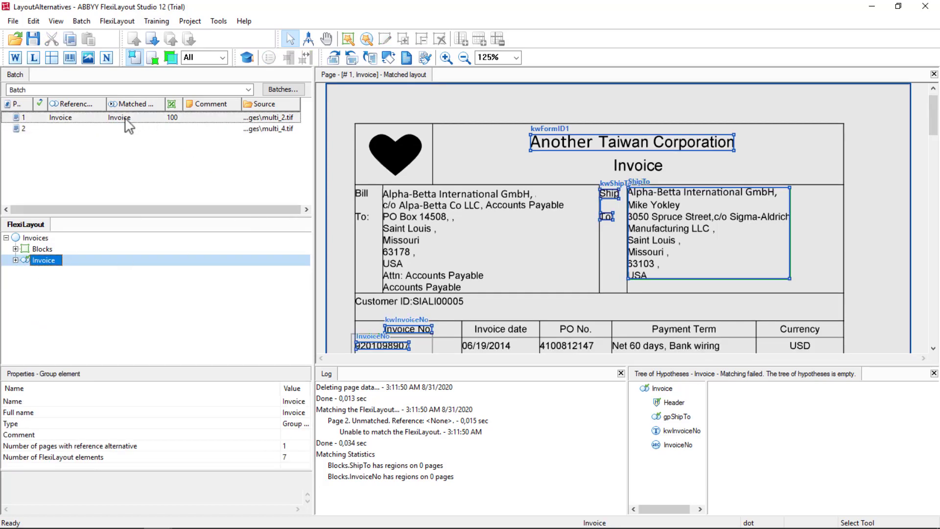
click(47, 261)
click(48, 263)
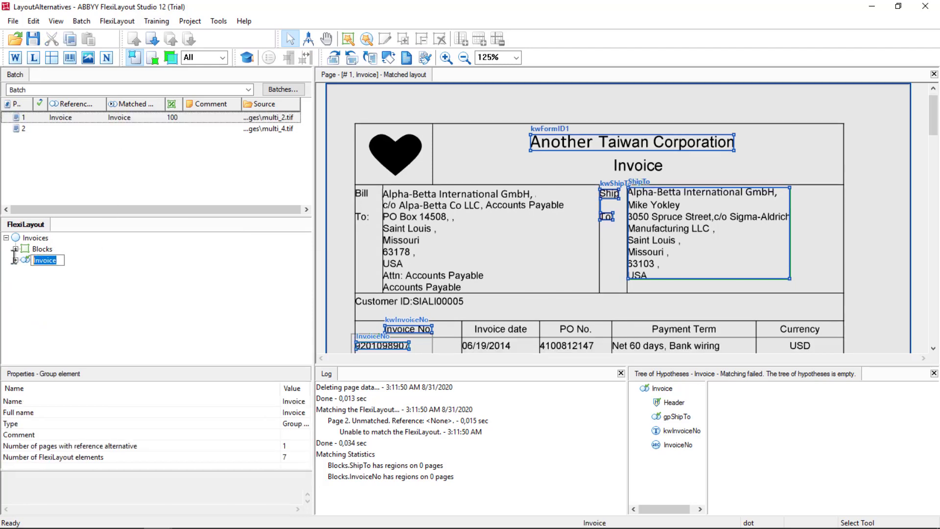
text(AnotherTaiwanCorp)
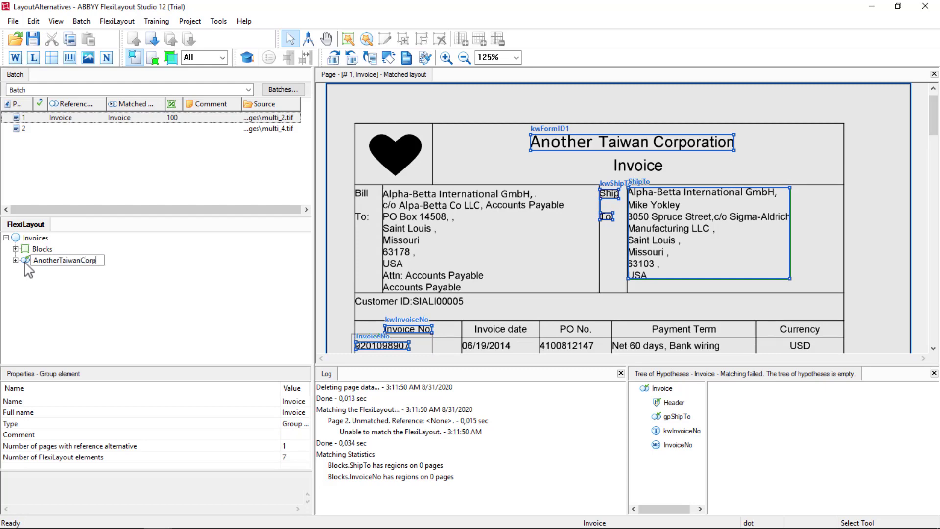
key(Return)
- Duplicate the AnotherTaiwanCorp group with all its elements as a second layout alternative
click(15, 260)
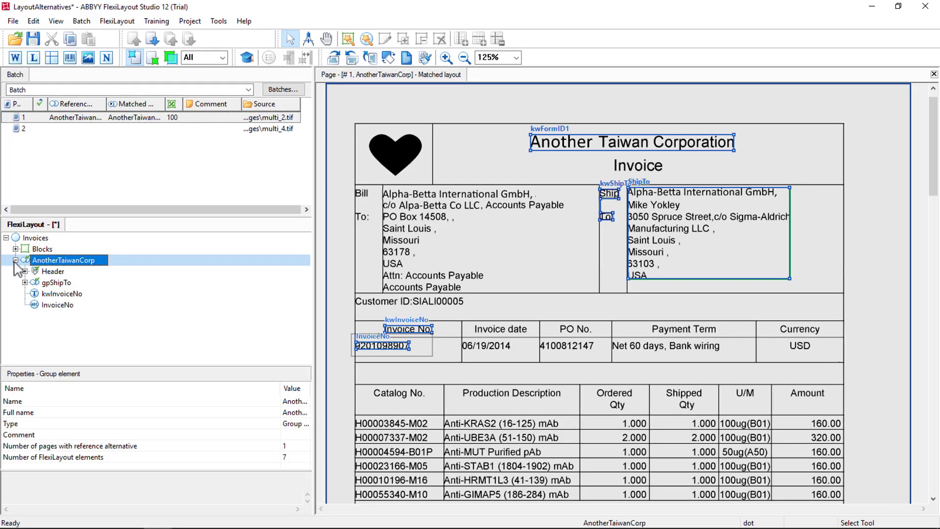
click(15, 260)
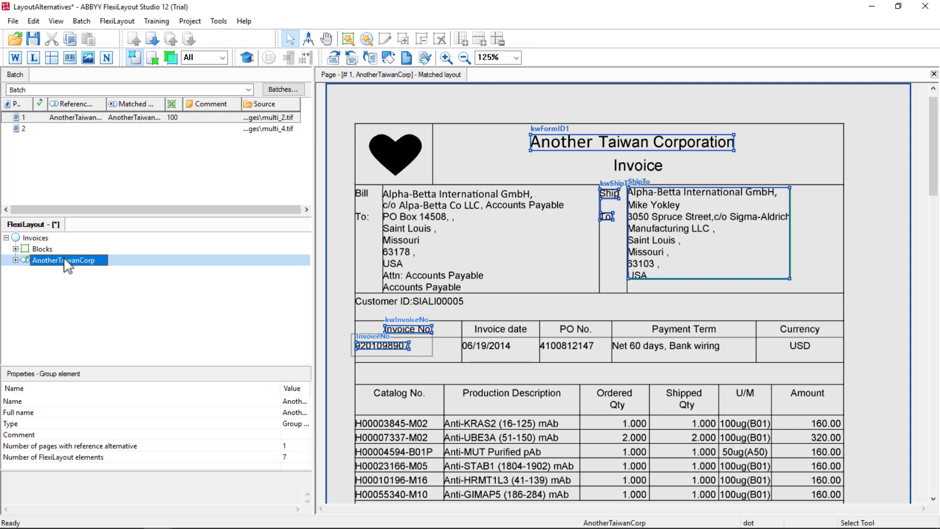
key(ctrl+c)
key(ctrl+v)
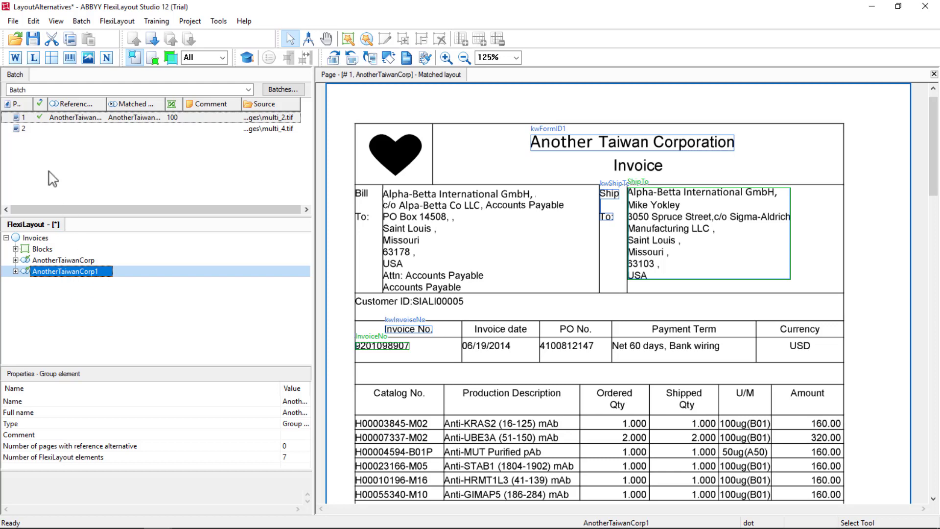
- Display page 2 and rename the duplicated layout alternative as SolarTechnologies
click(35, 130)
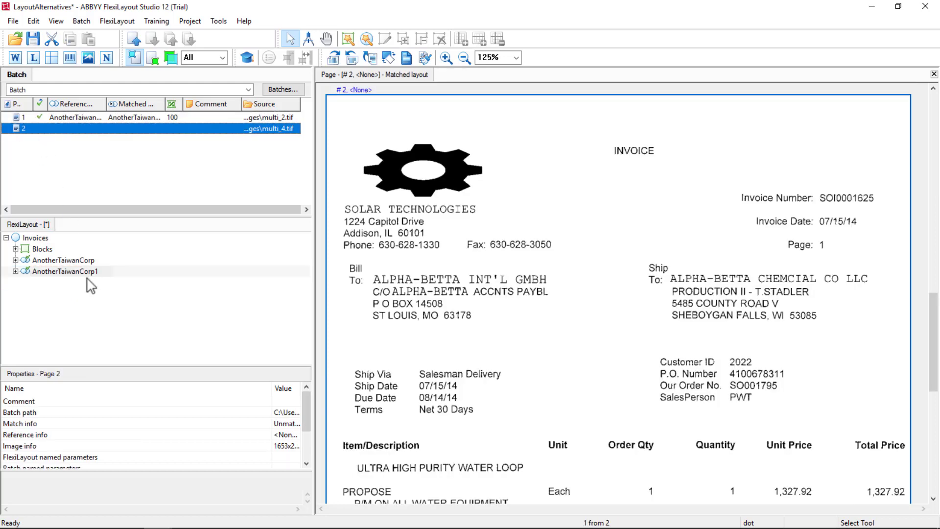
click(66, 272)
click(65, 272)
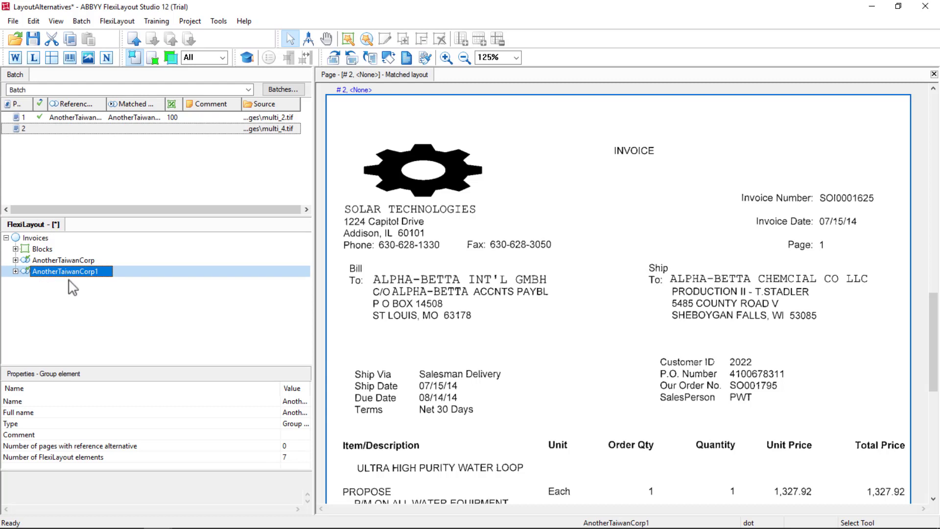
text(SolarTechnologies)
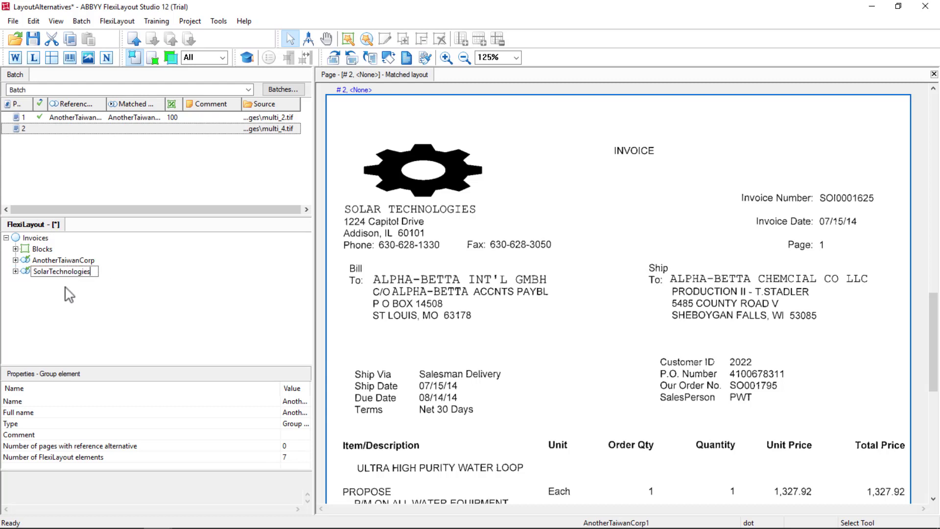
key(Return)
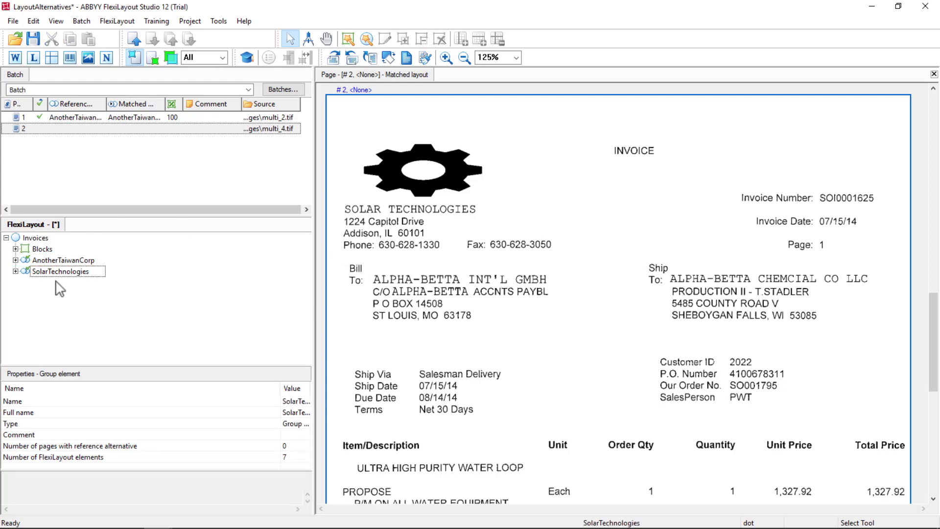
- Clear the static search text of the kwFormID1 element in the SolarTechnologies header
click(15, 271)
double_click(35, 284)
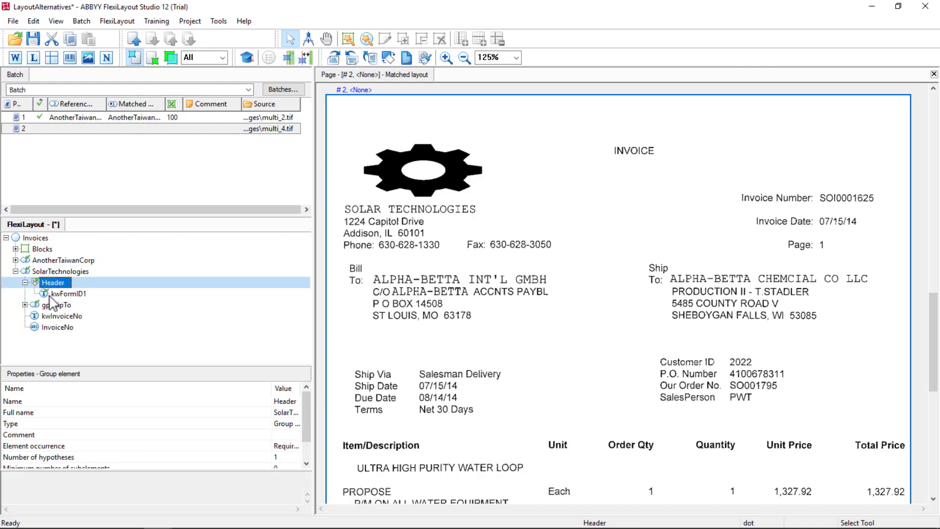
click(63, 296)
double_click(66, 296)
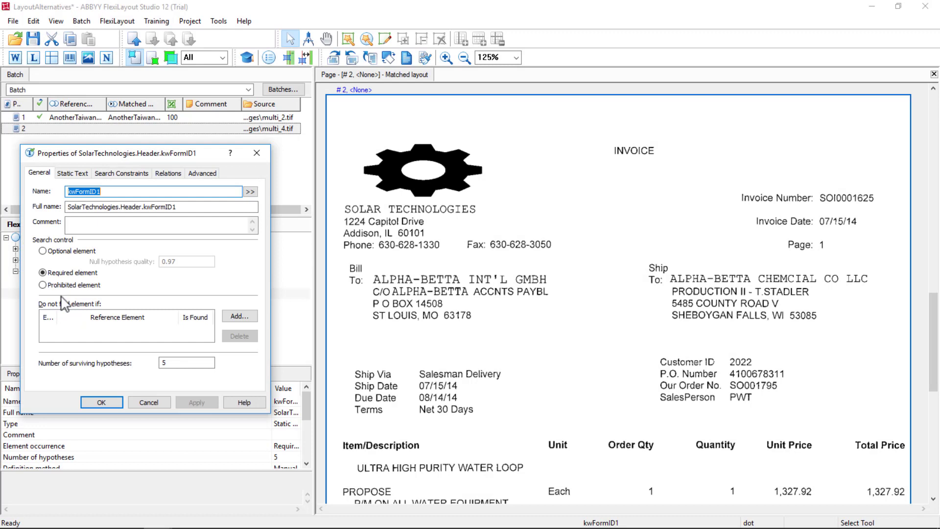
click(72, 173)
click(132, 204)
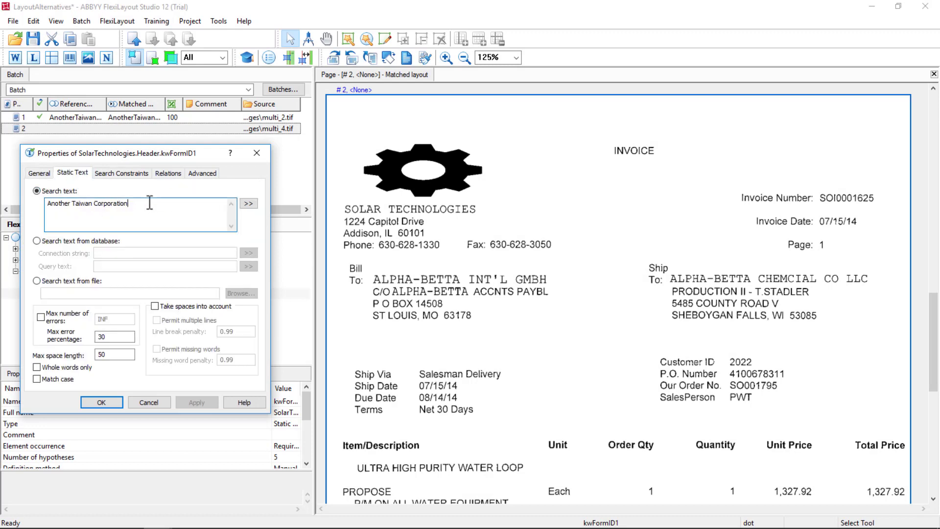
drag(140, 205, 9, 195)
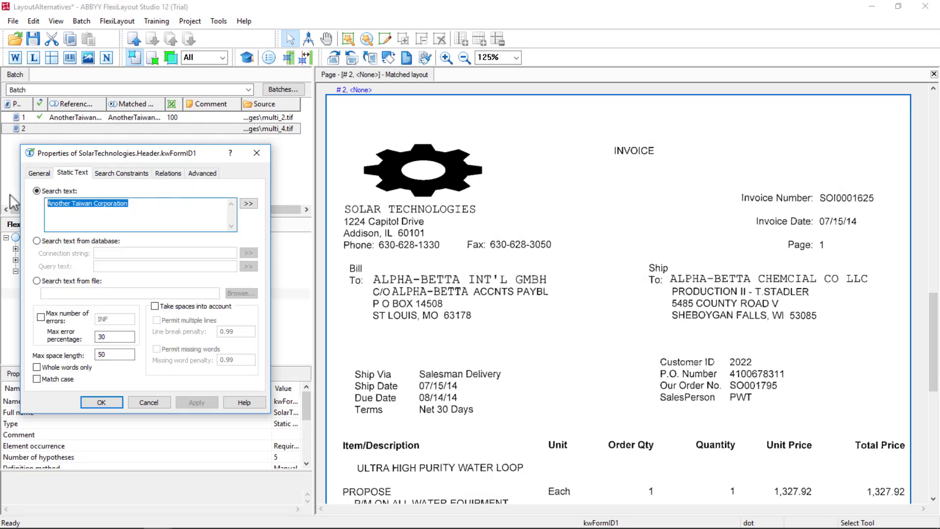
key(Delete)
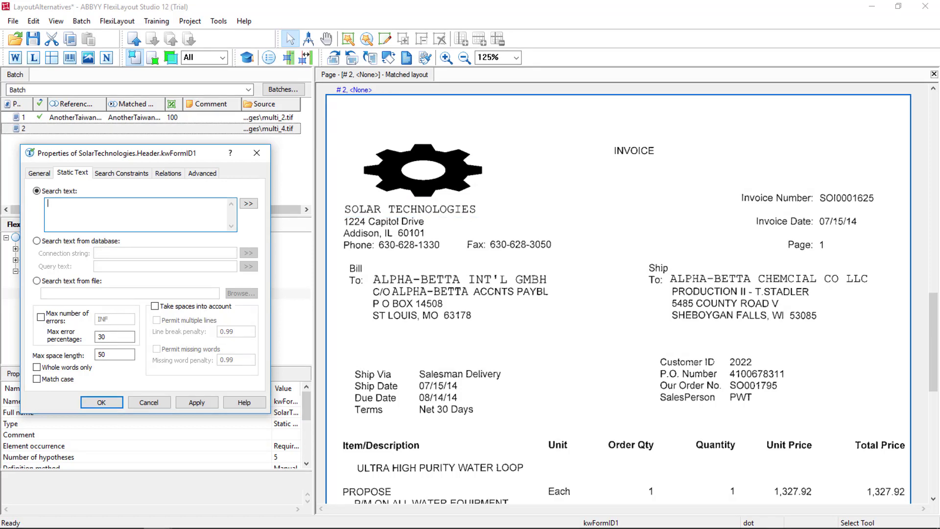
- Copy the vendor name from the recognized text on page 2 and set kwFormID1's search text to SOLAR TECHNOLOGIES
click(33, 57)
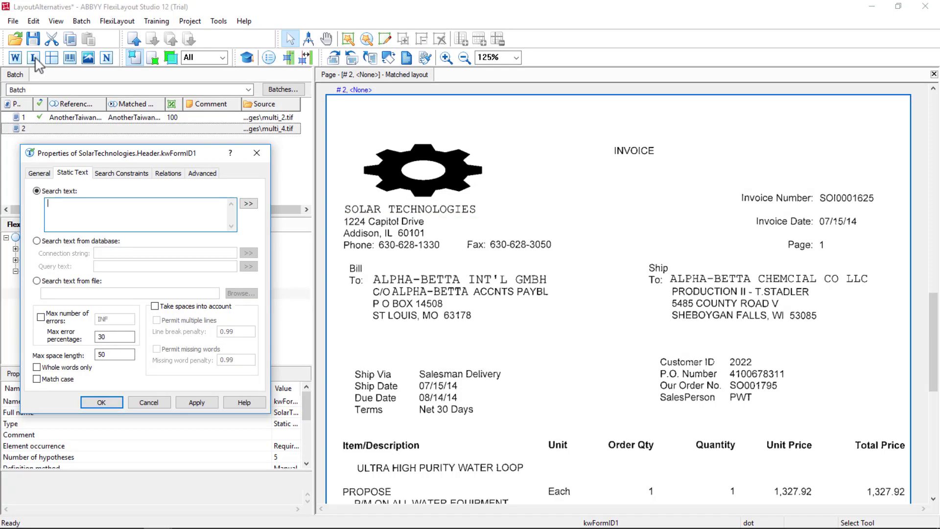
click(451, 208)
right_click(452, 207)
click(509, 214)
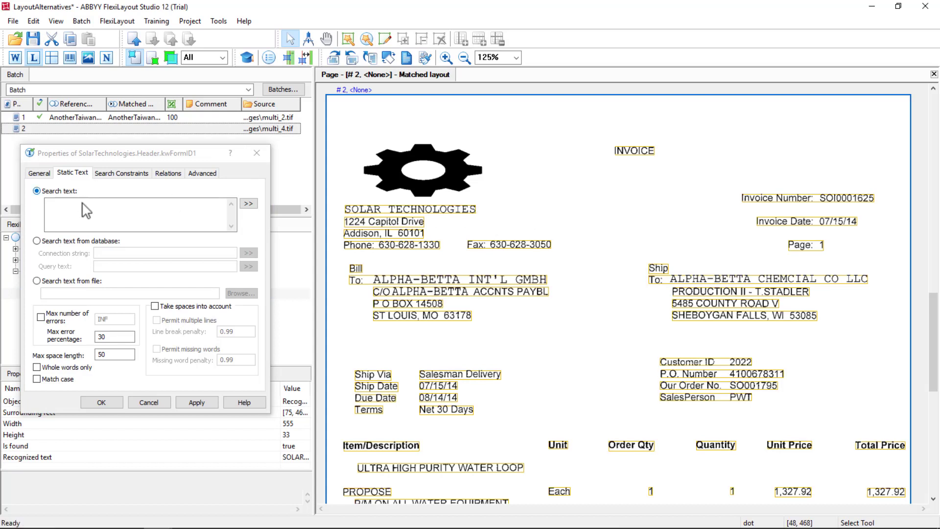
click(83, 203)
key(ctrl+v)
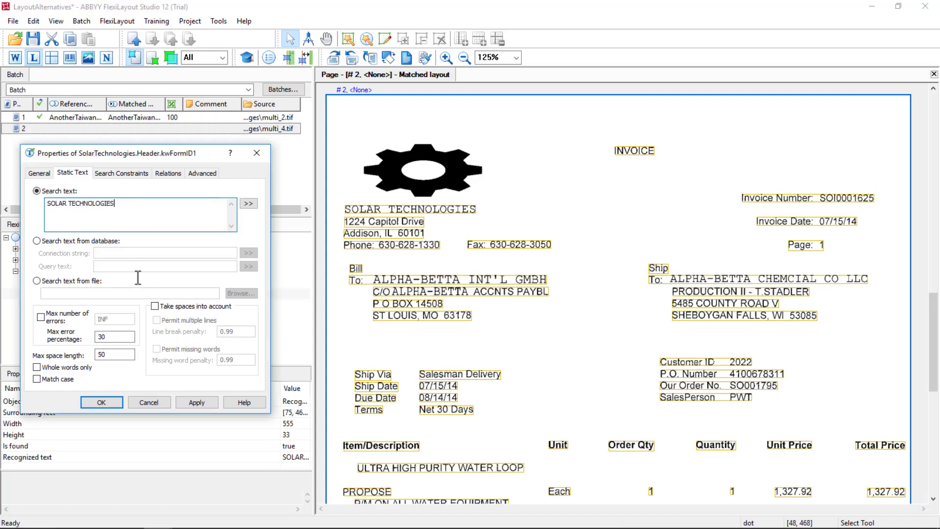
click(189, 403)
click(101, 403)
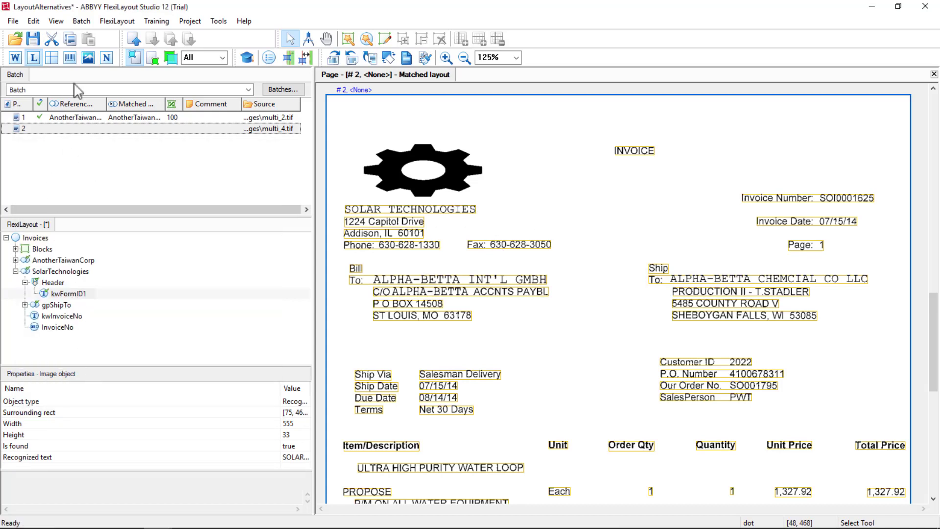
- Match the FlexiLayout on page 2 and examine the hypotheses for Header, gpShipTo, kwInvoiceNo and InvoiceNo
right_click(53, 129)
click(79, 145)
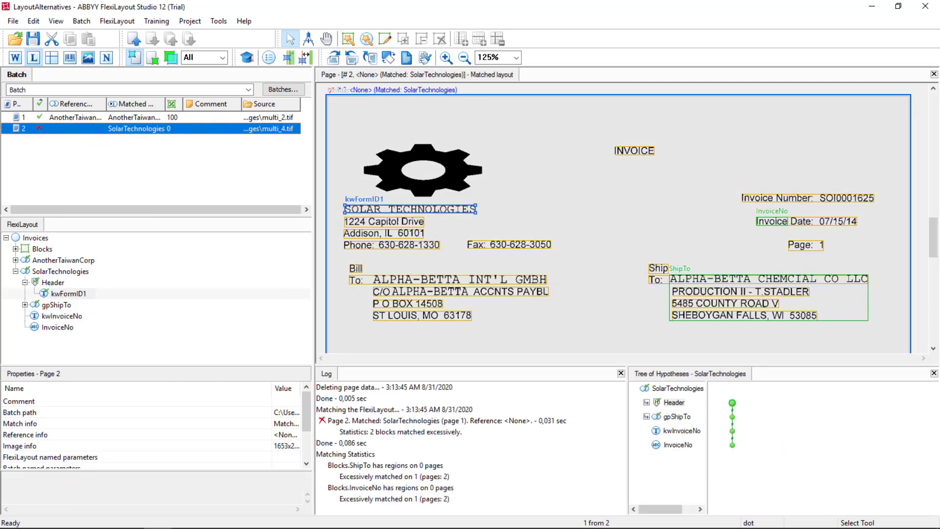
click(732, 403)
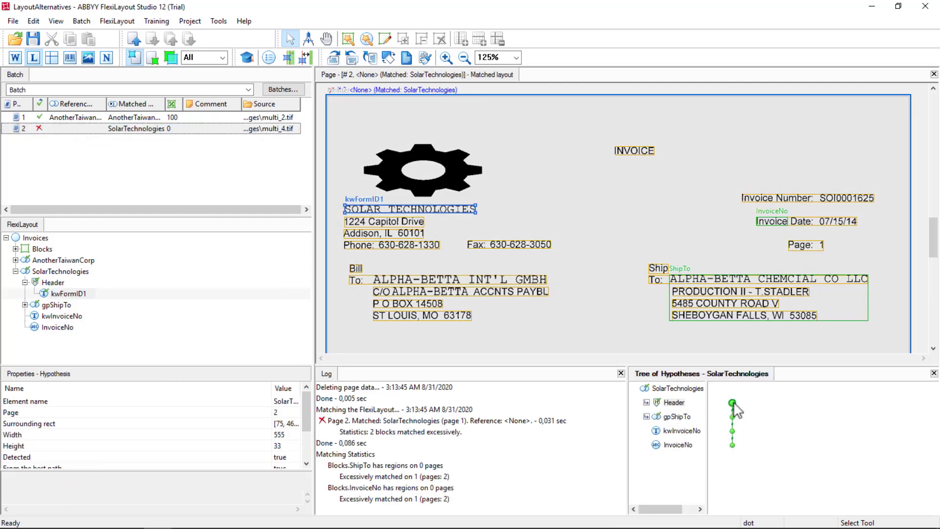
click(733, 416)
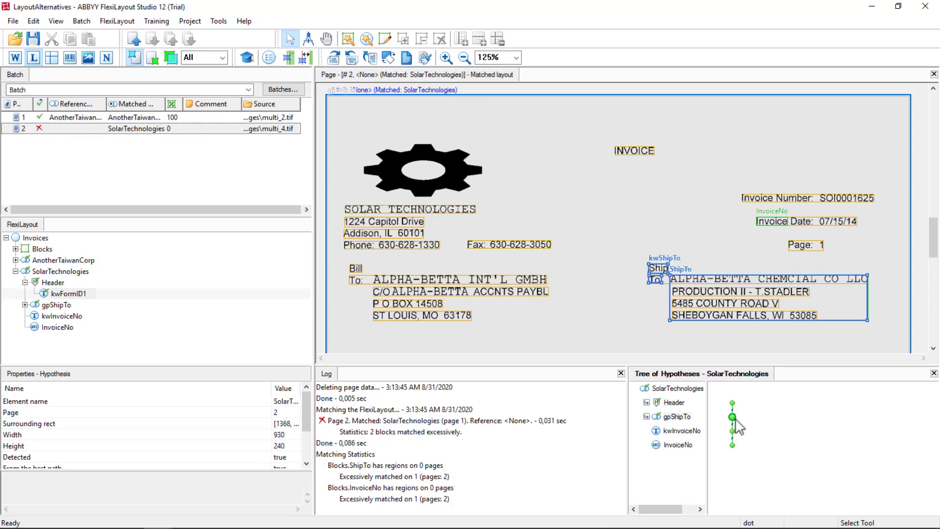
double_click(733, 418)
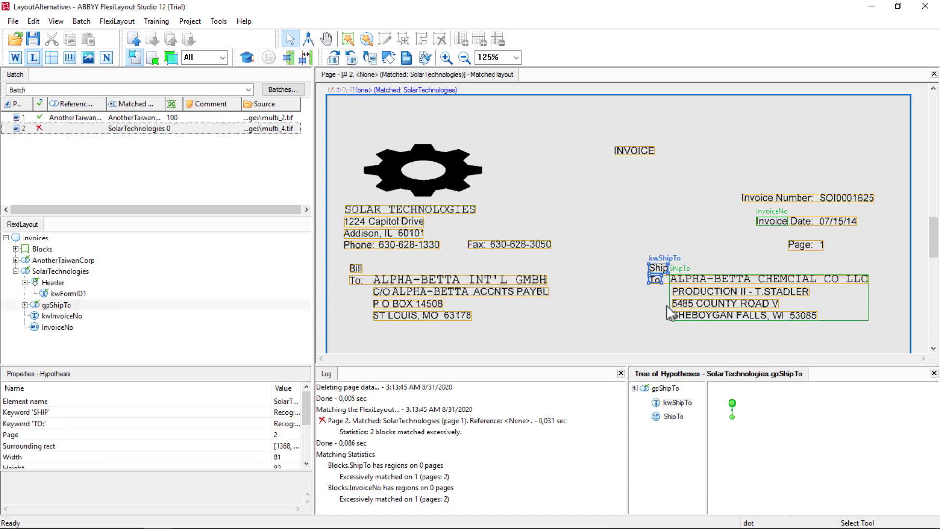
click(732, 416)
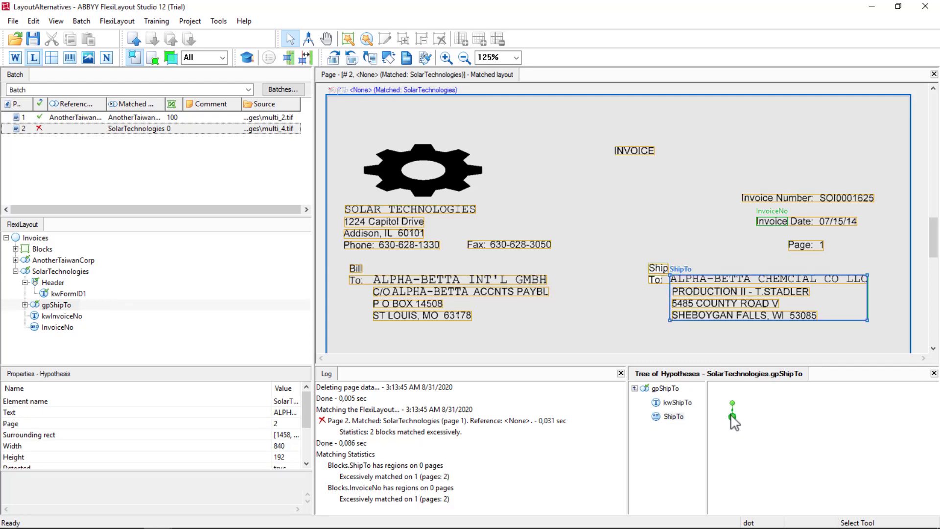
double_click(732, 417)
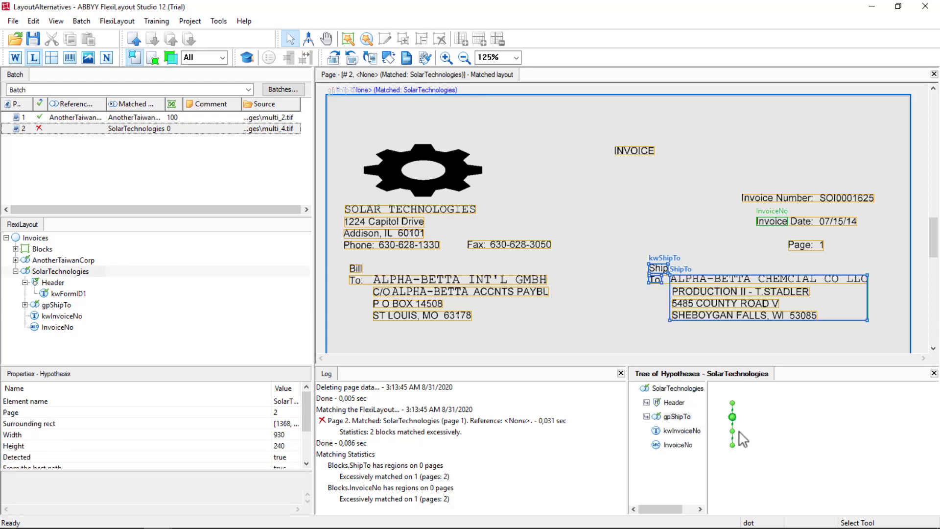
click(732, 431)
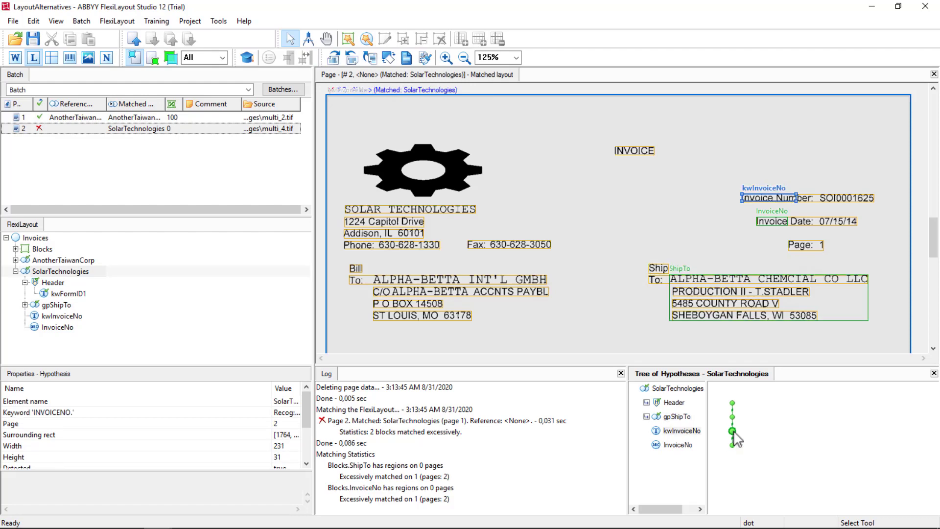
mouse_move(730, 447)
click(732, 445)
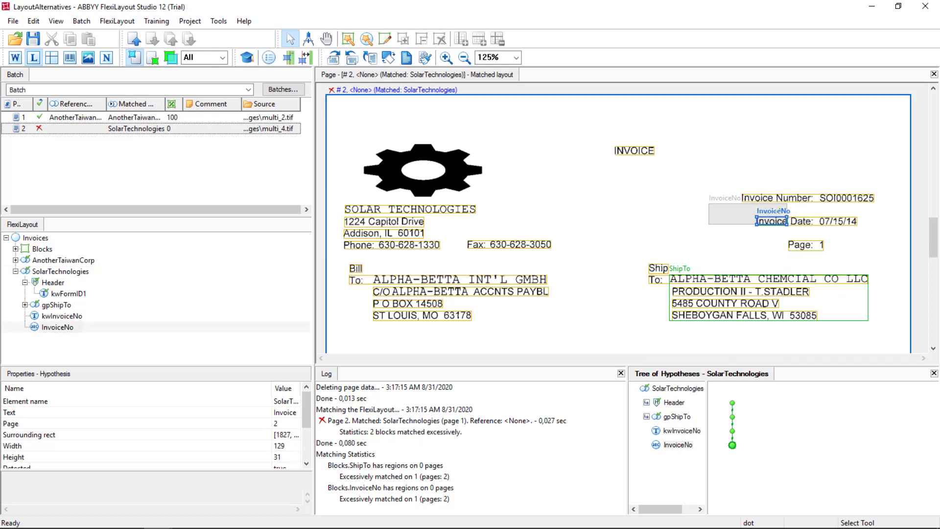
- Set the static search text of the SolarTechnologies kwInvoiceNo element to InvoiceNumber:
double_click(57, 315)
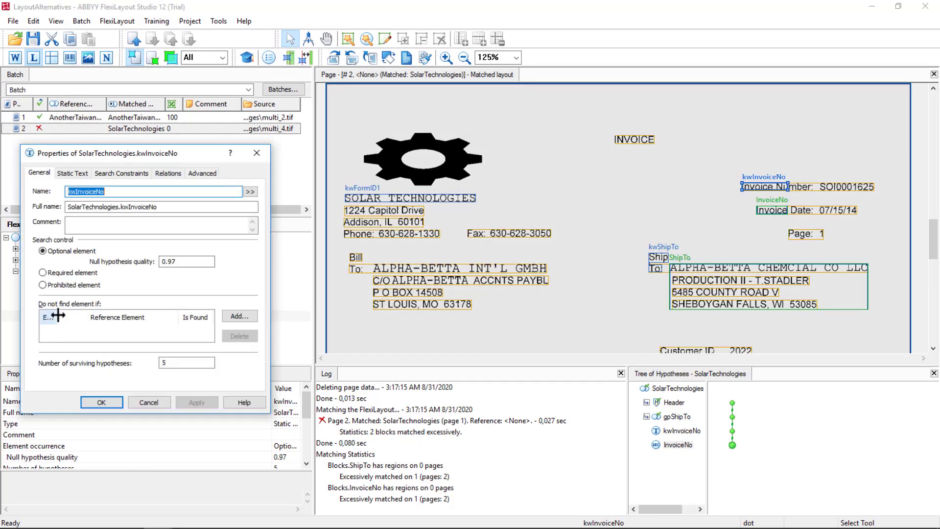
click(72, 173)
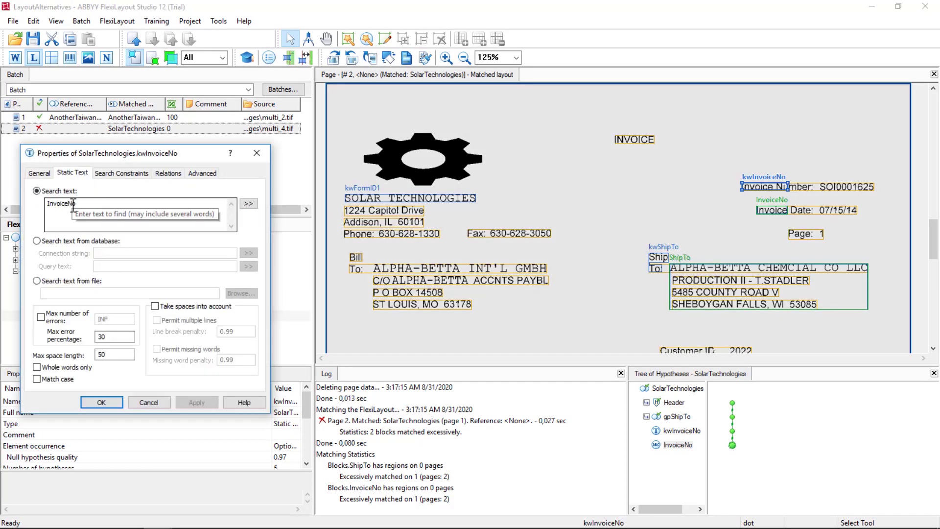
drag(73, 204, 89, 206)
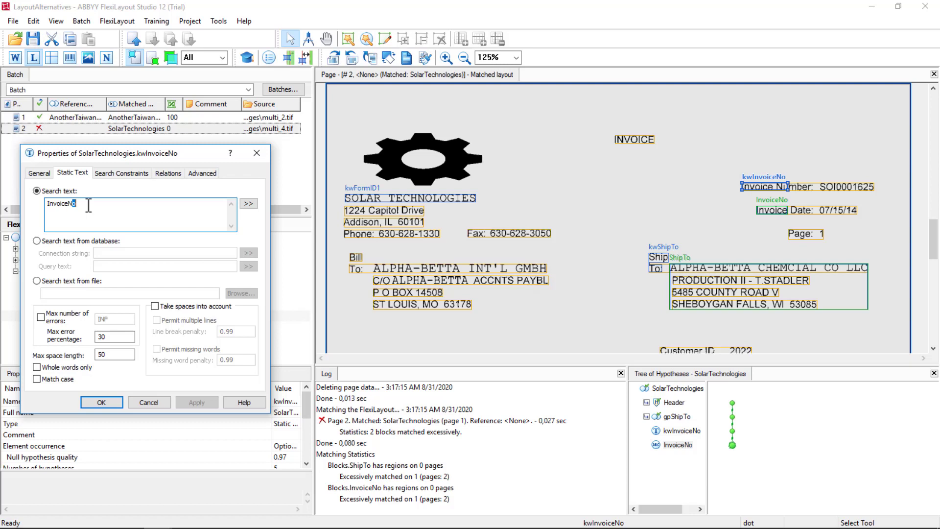
text(umber:)
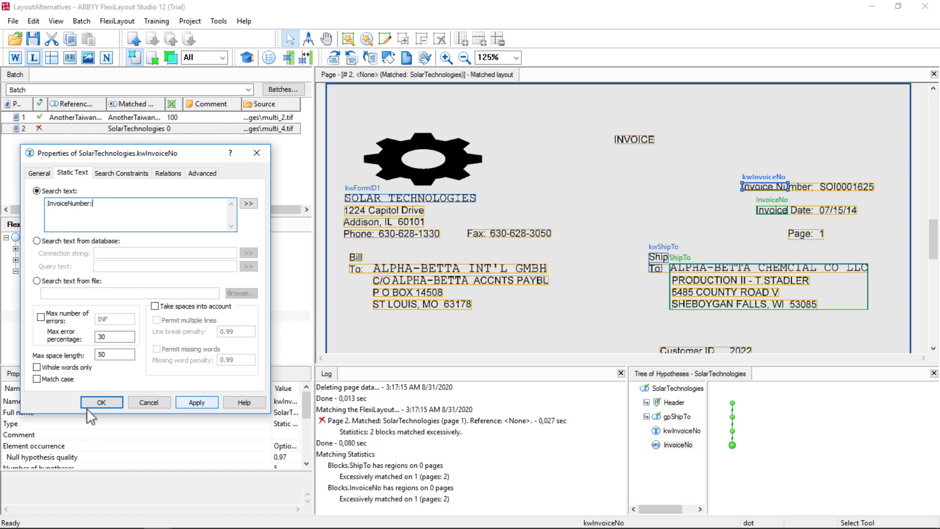
click(98, 403)
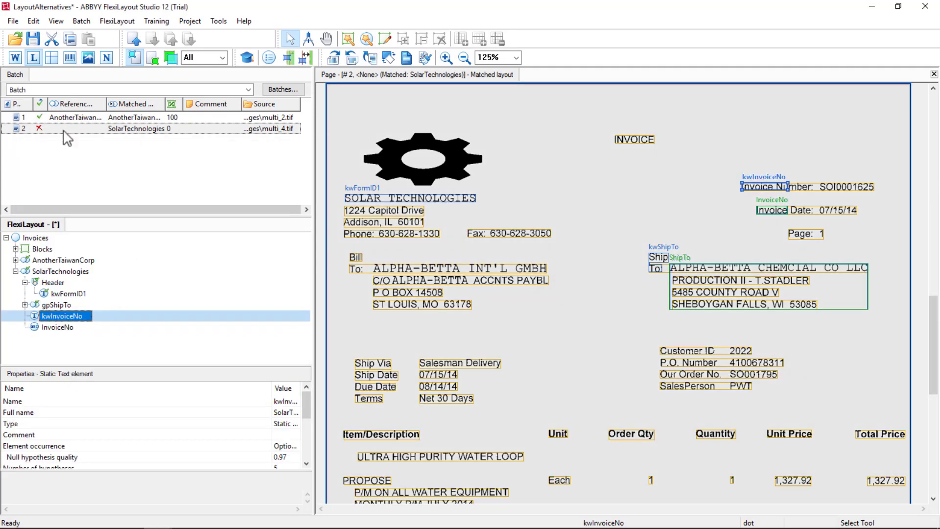
- Rematch page 2 and check the region found by the kwInvoiceNo hypothesis
right_click(65, 129)
click(80, 131)
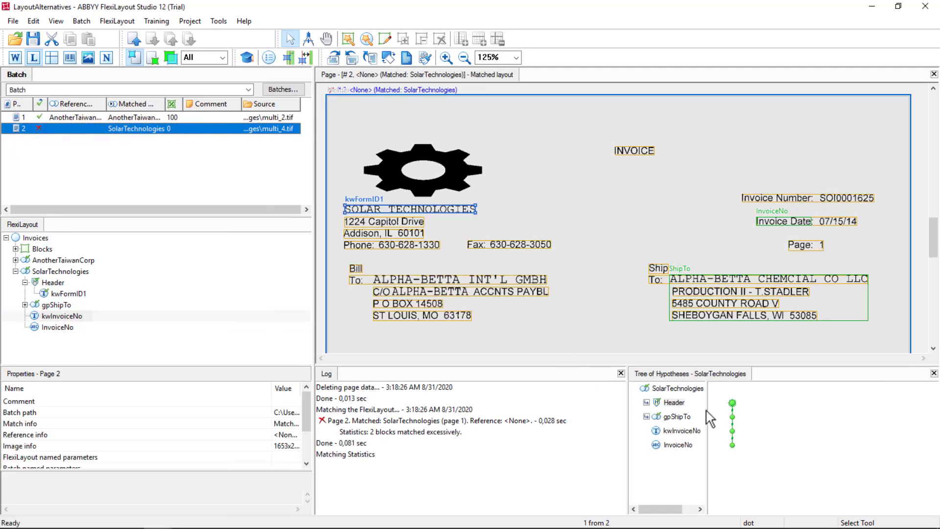
click(732, 431)
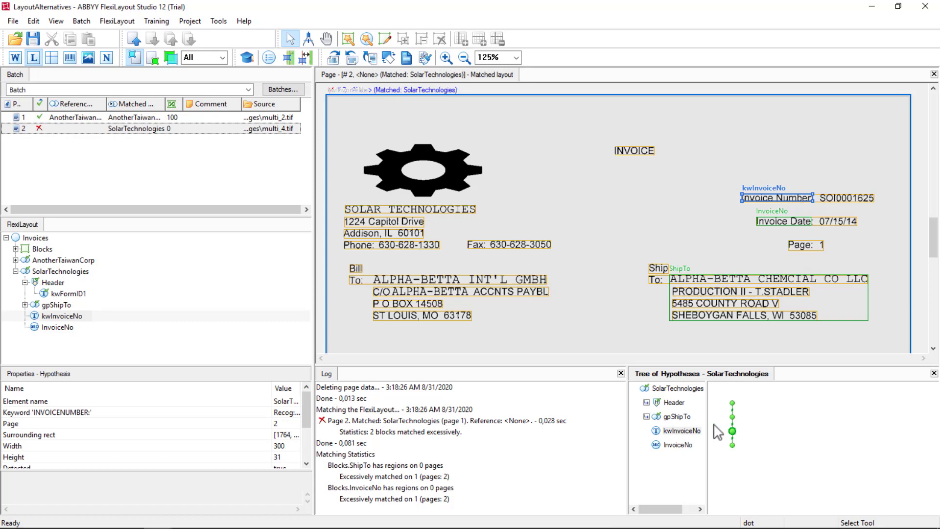
- Change the Below relation of the SolarTechnologies InvoiceNo element to kwInvoiceNo's Top boundary with an offset of -10
double_click(50, 328)
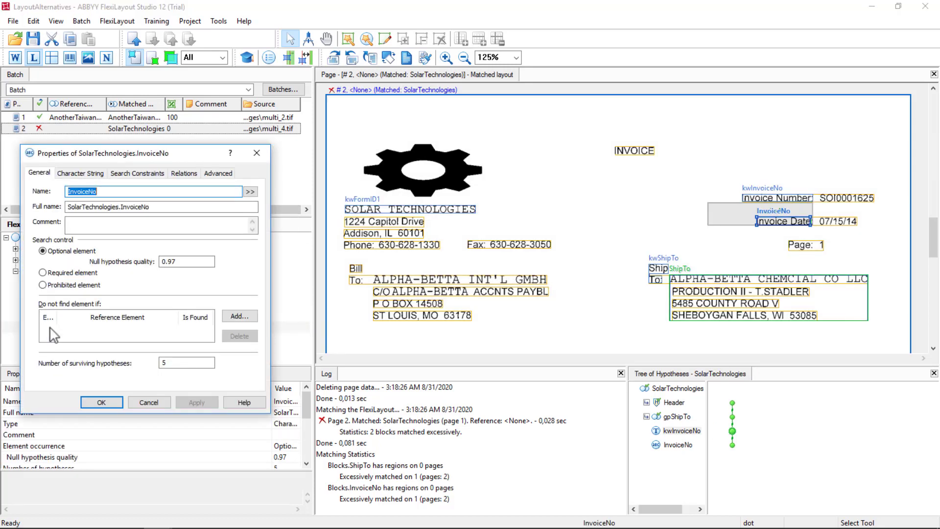
click(185, 173)
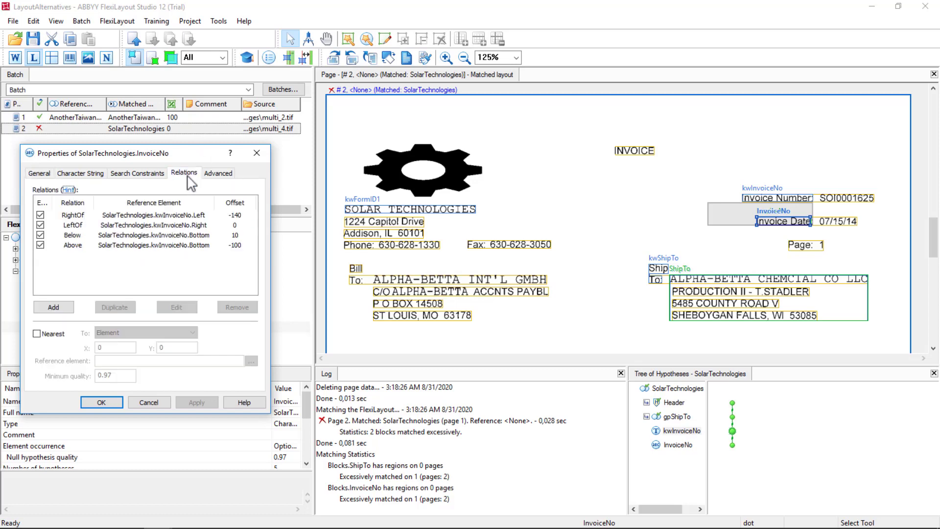
double_click(73, 235)
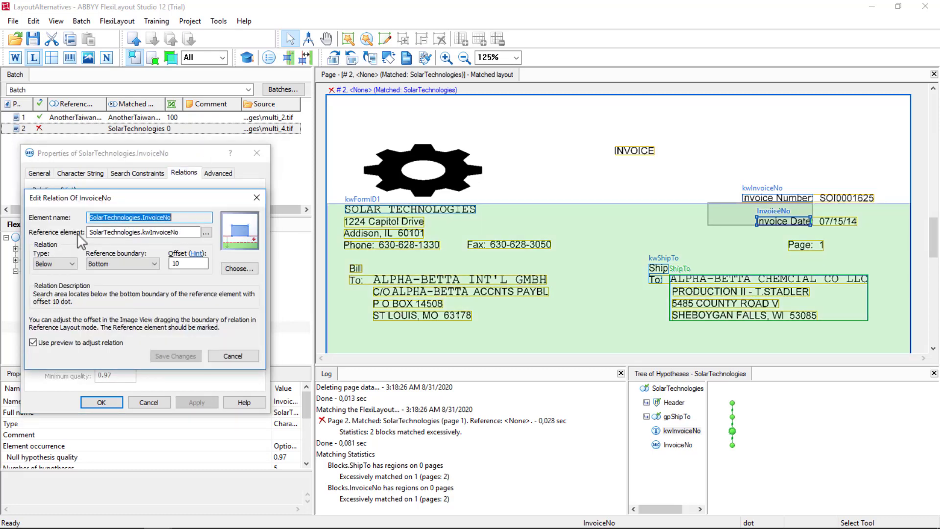
double_click(187, 263)
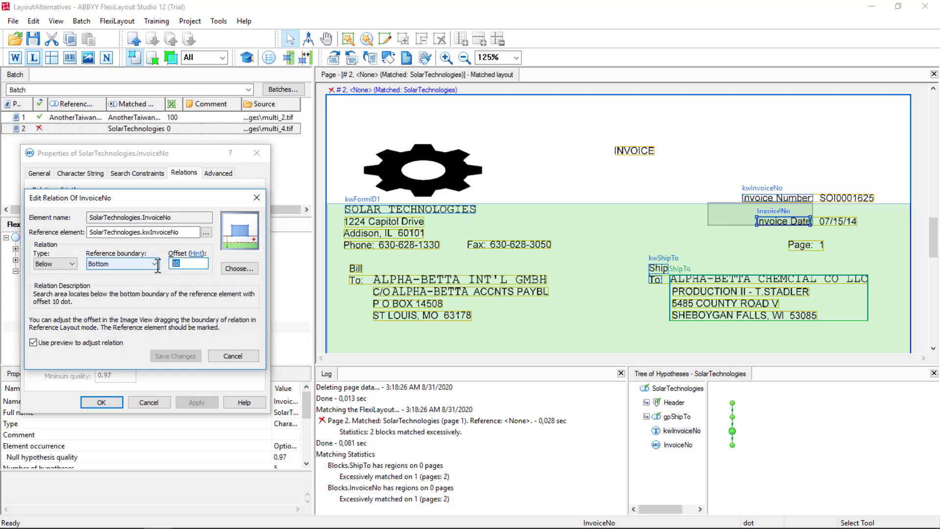
text(-10)
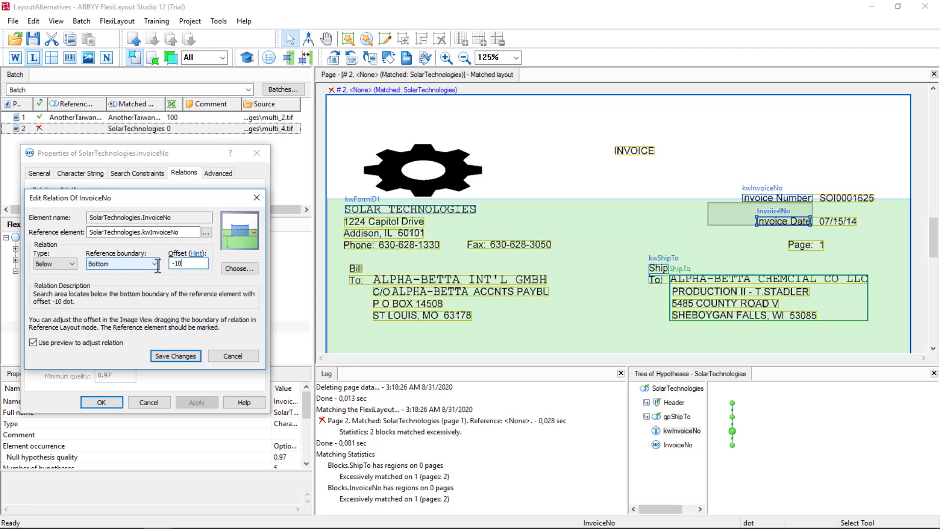
click(137, 261)
click(105, 281)
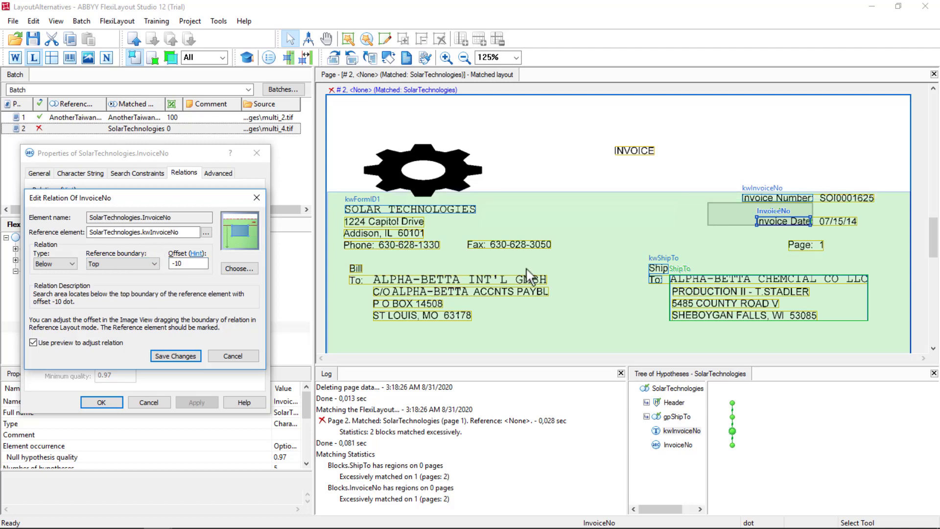
click(187, 353)
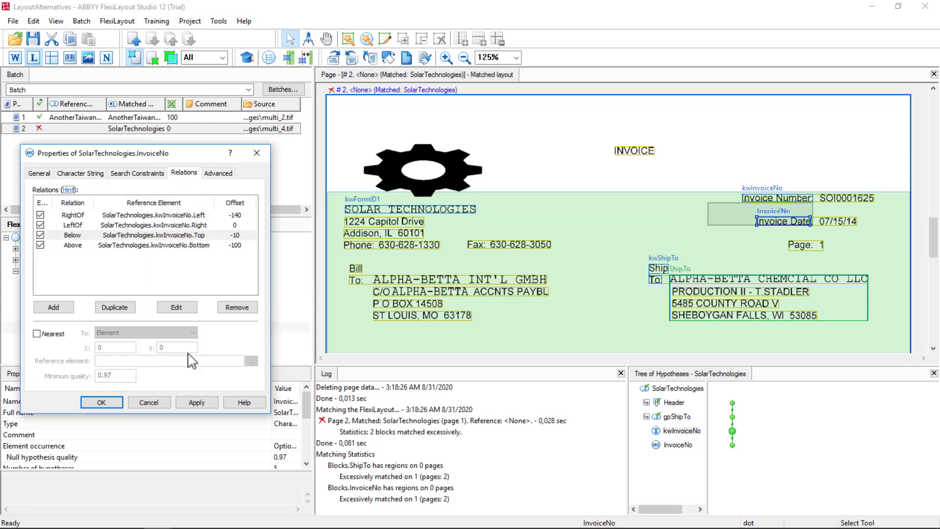
- Set the offset of InvoiceNo's Above relation to -10 from kwInvoiceNo's bottom boundary
double_click(73, 245)
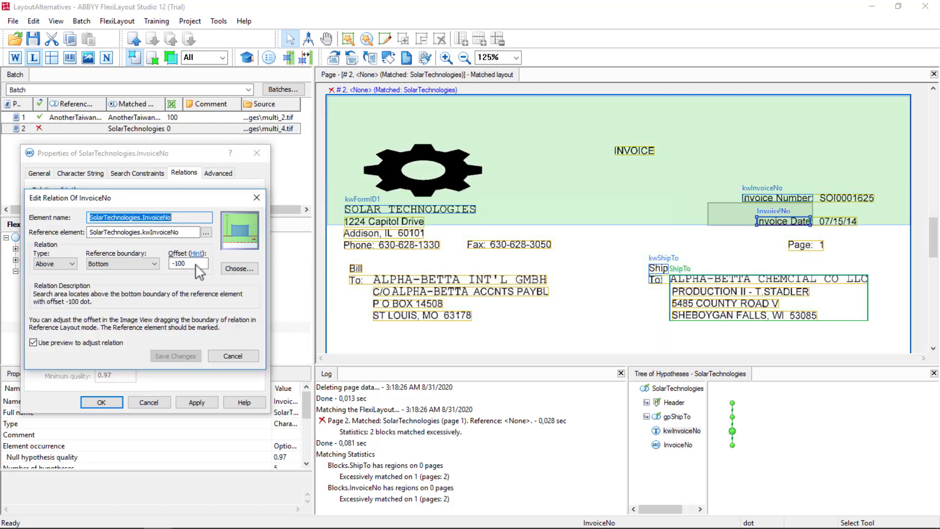
drag(195, 266, 180, 267)
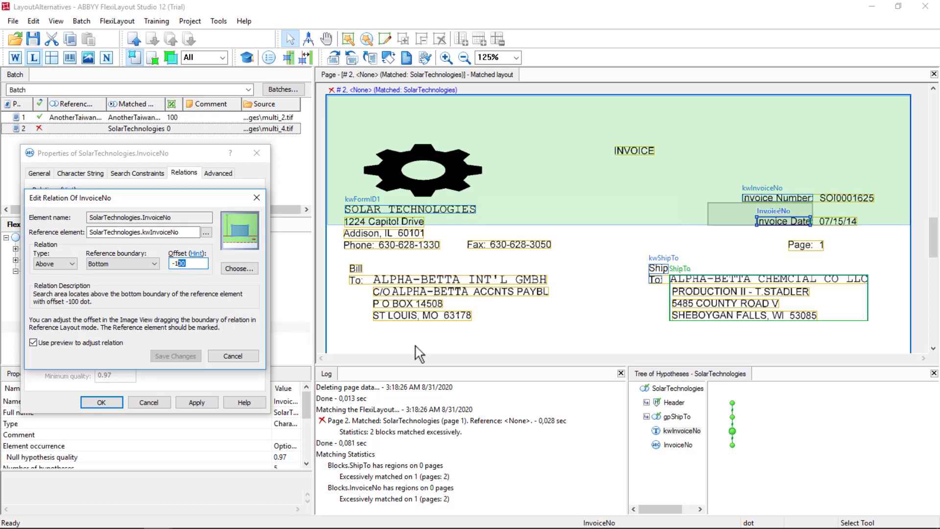
key(BackSpace)
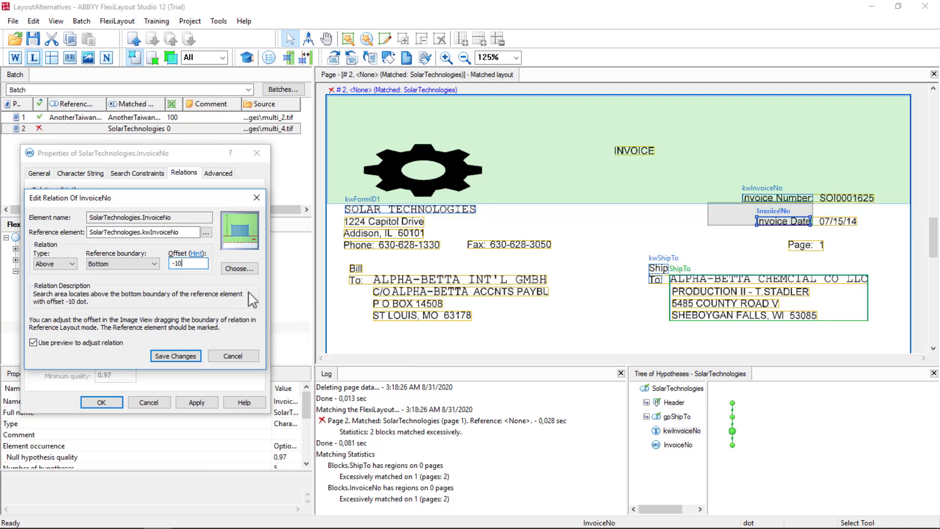
click(175, 356)
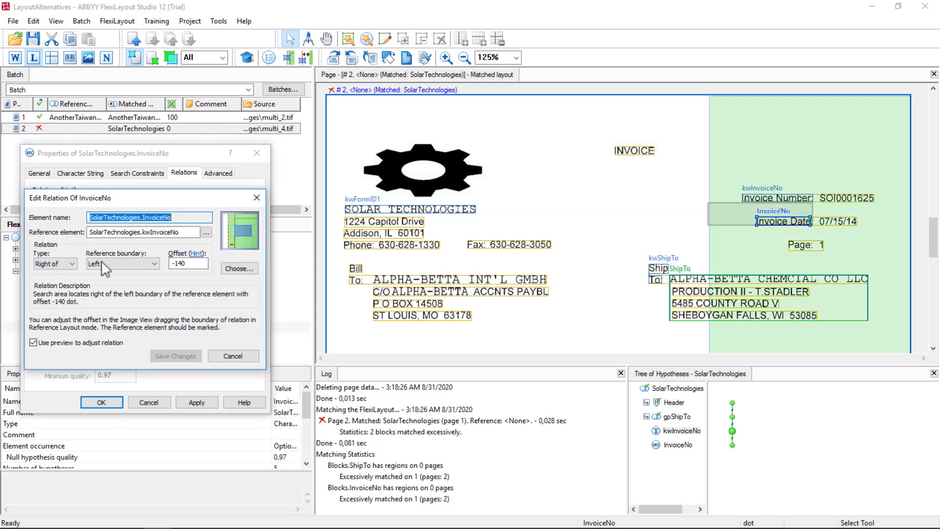
- Change InvoiceNo's Right of relation to kwInvoiceNo's Right boundary with an offset of 10
click(101, 261)
click(95, 290)
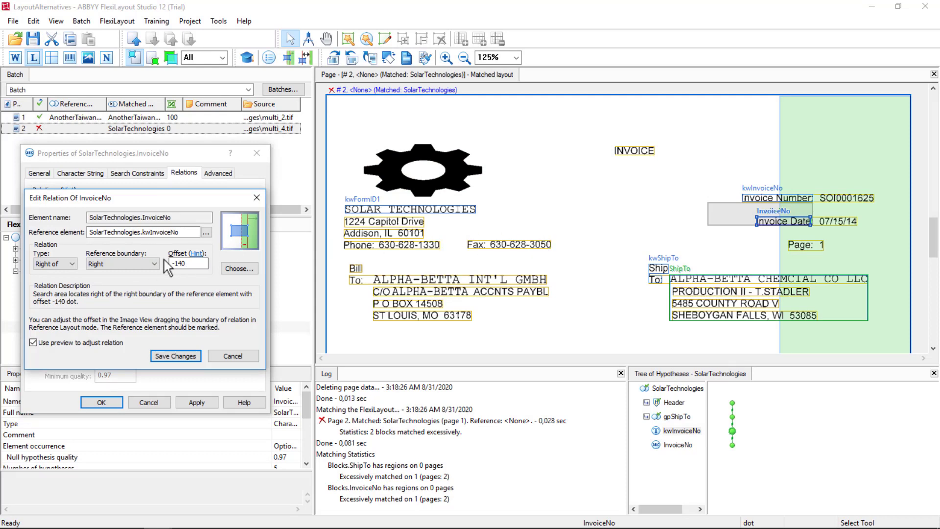
drag(192, 264, 135, 264)
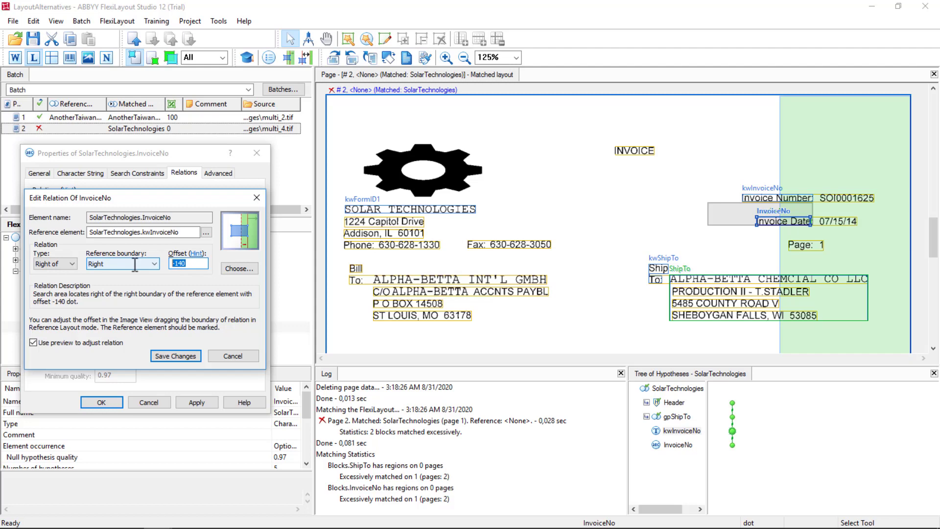
text(10)
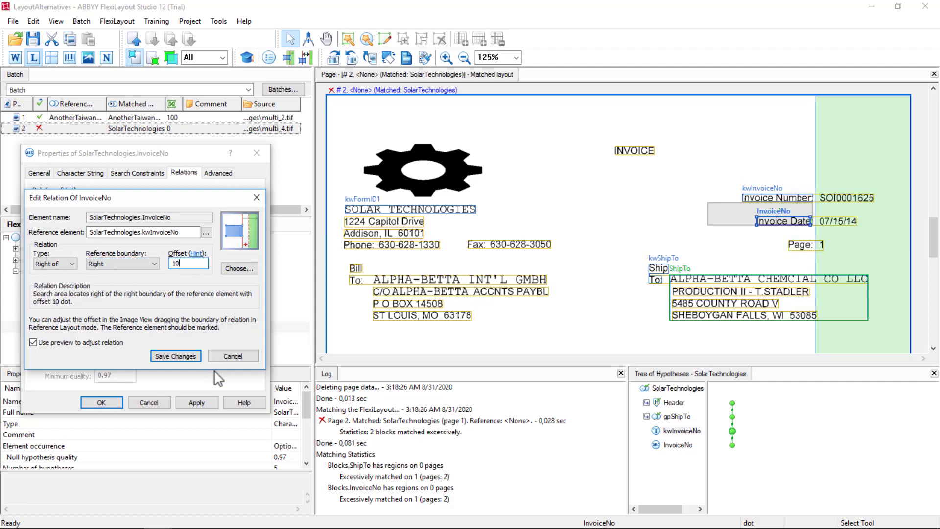
click(181, 355)
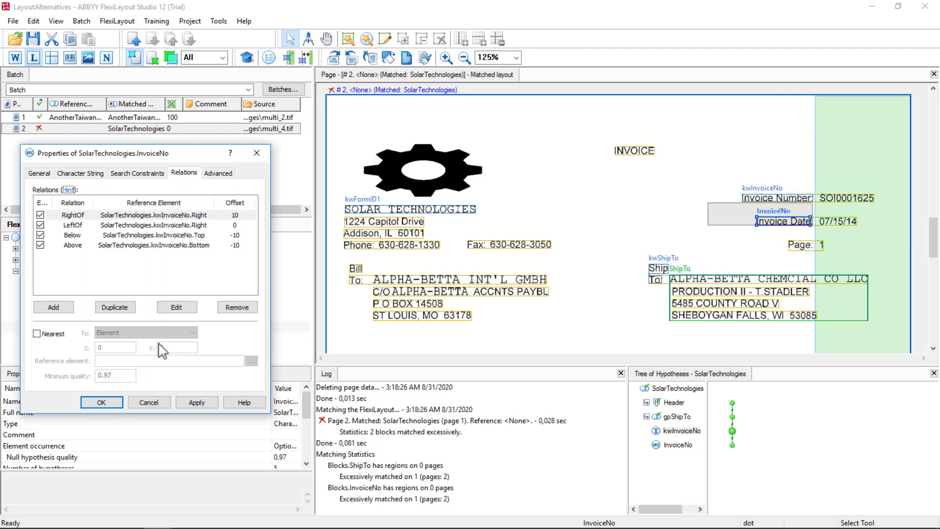
- Measure the invoice number's width on page 2 and set InvoiceNo's Left of offset to -300 from kwInvoiceNo's Right boundary
click(78, 225)
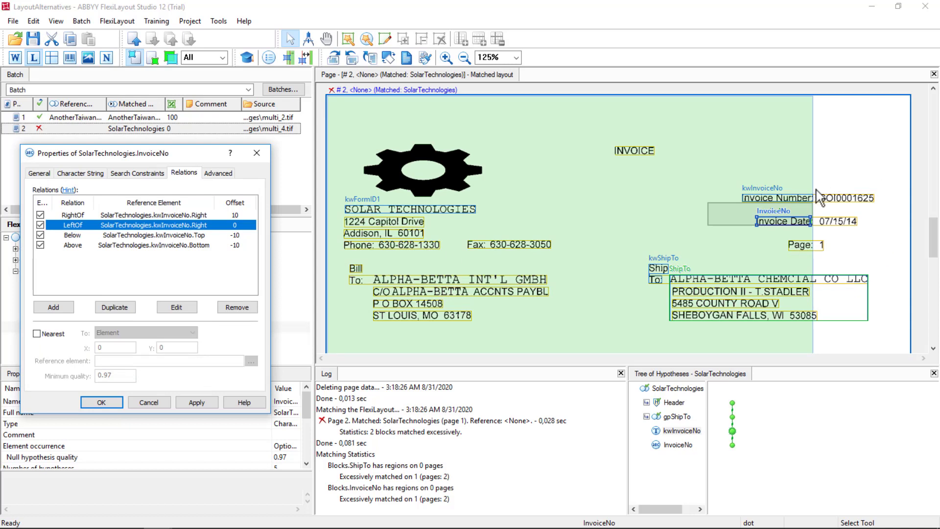
drag(814, 188, 882, 189)
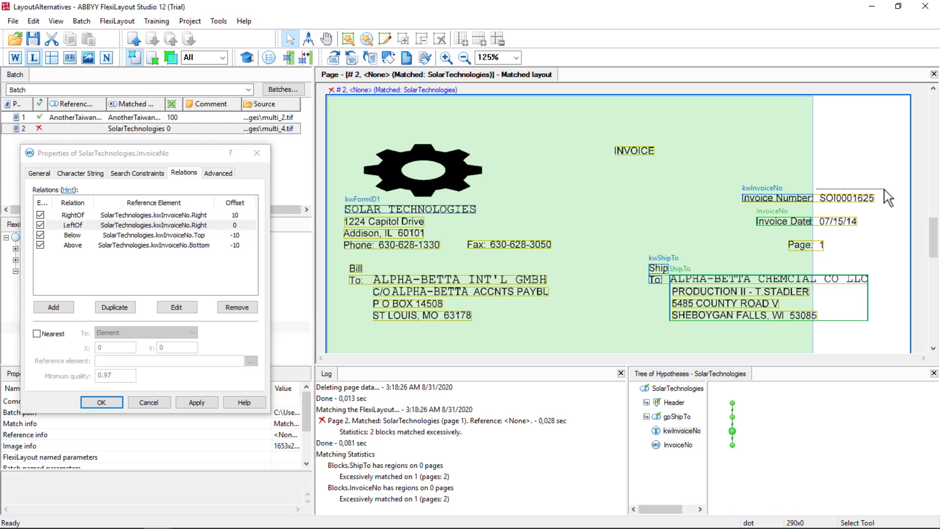
drag(888, 197, 888, 198)
double_click(195, 225)
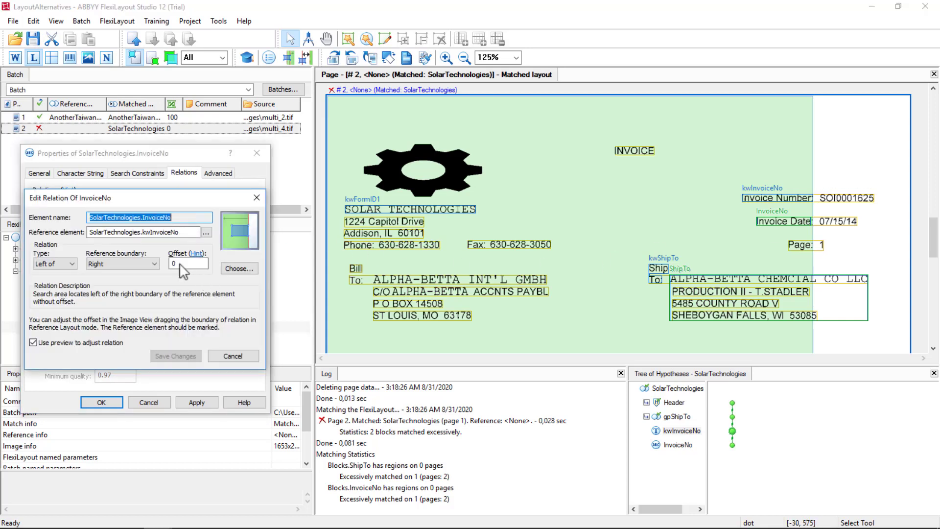
double_click(180, 263)
text(300)
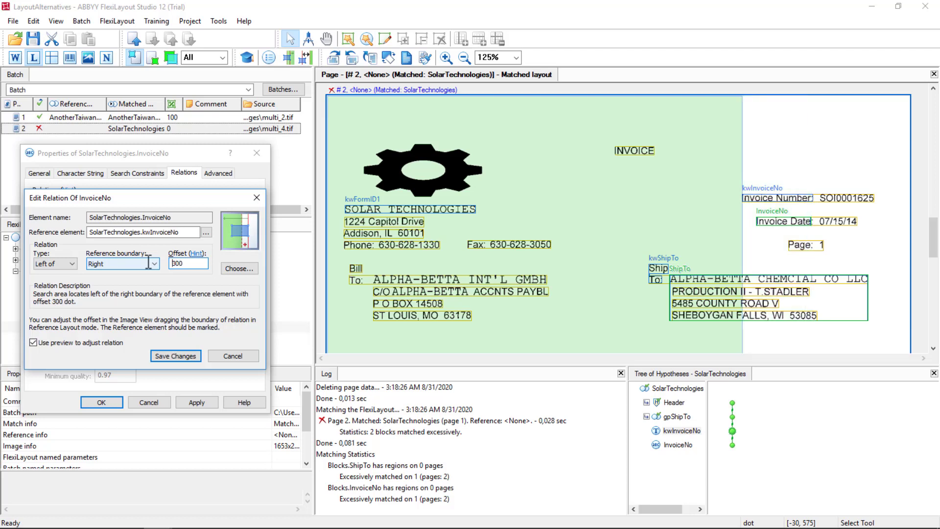
text(-)
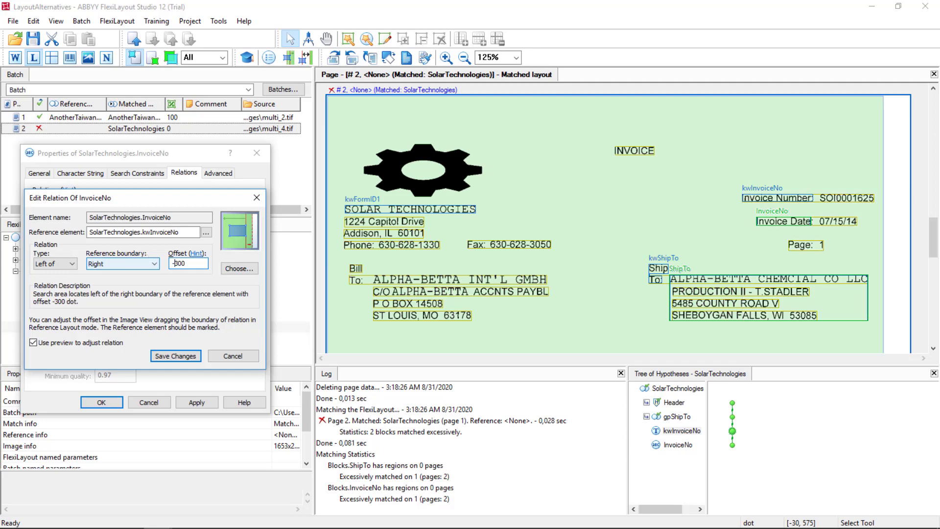
click(176, 356)
- Preview all four InvoiceNo relations together on the page and apply the element's changed properties
drag(172, 267, 163, 210)
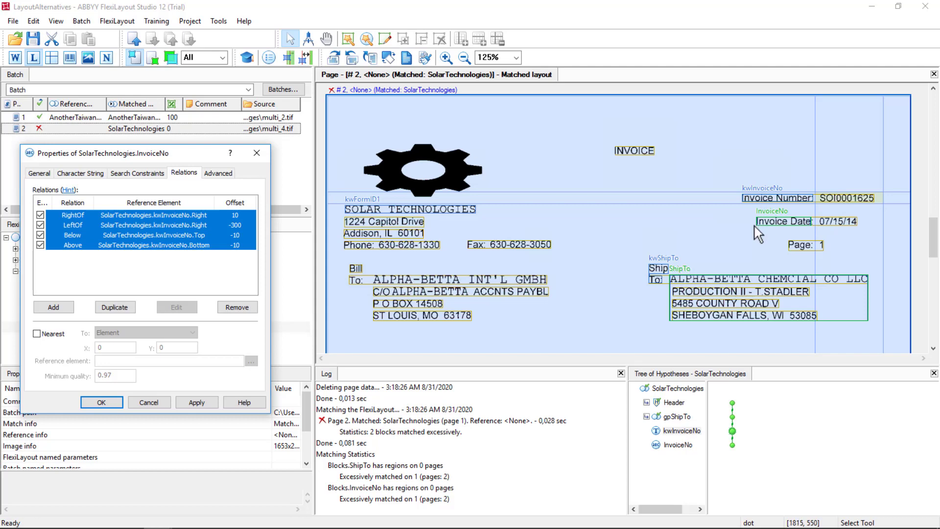
click(198, 403)
click(110, 403)
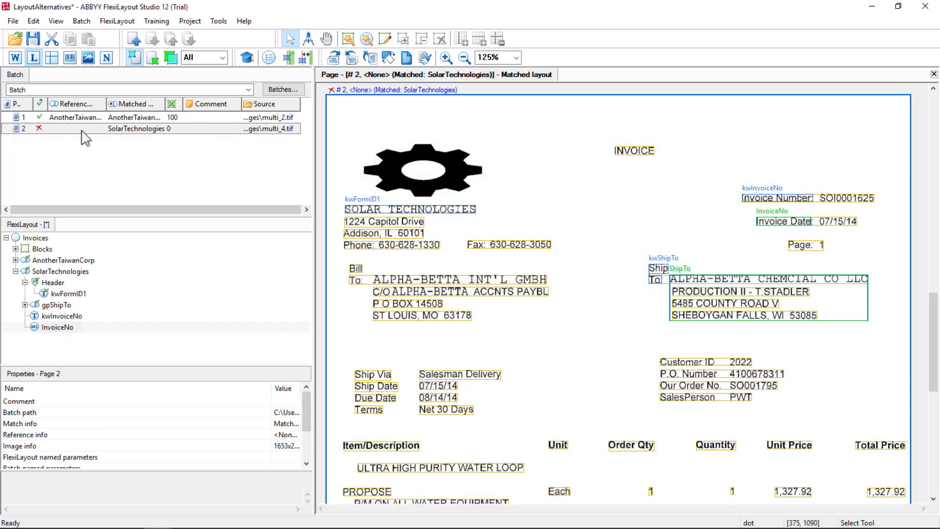
- Rematch page 2 and check the regions found by the kwInvoiceNo and InvoiceNo hypotheses
right_click(81, 128)
click(111, 139)
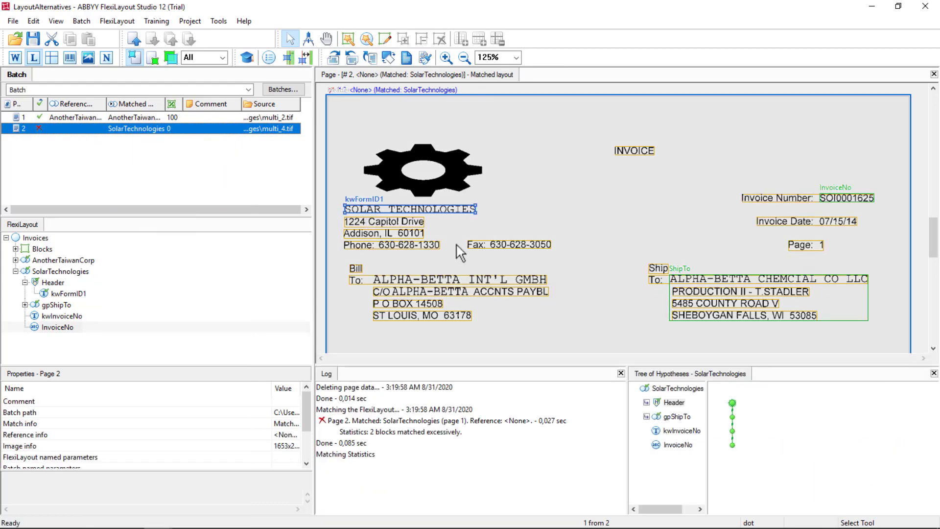
click(733, 432)
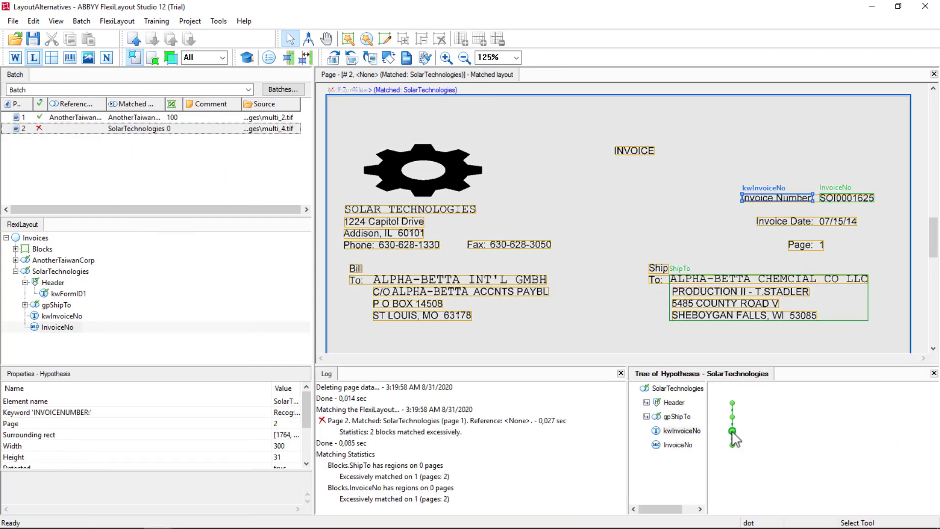
click(732, 445)
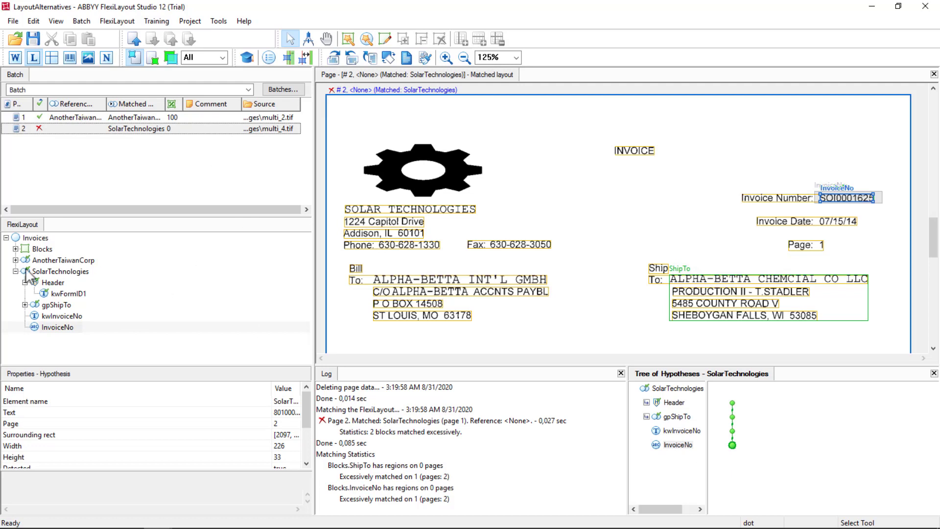
- Check which source element the ShipTo block uses for the SolarTechnologies layout, leaving its properties unchanged
click(16, 249)
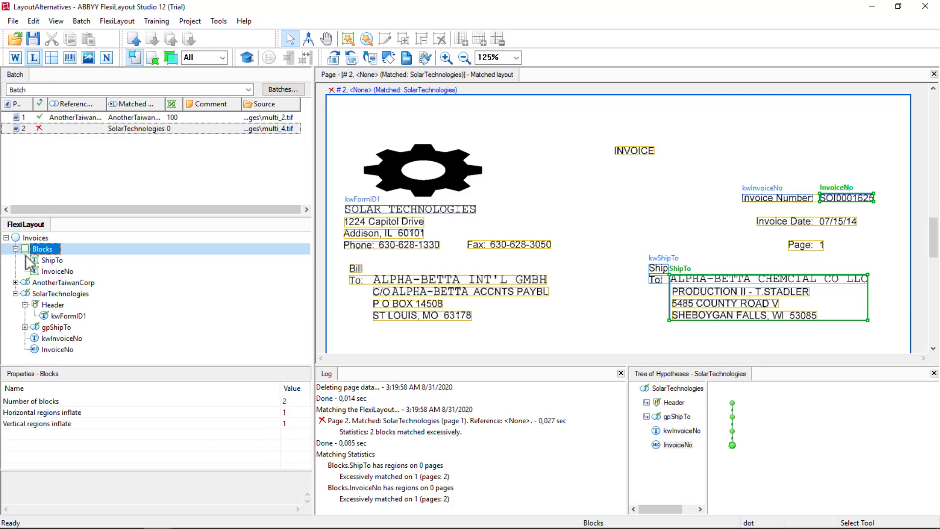
double_click(56, 261)
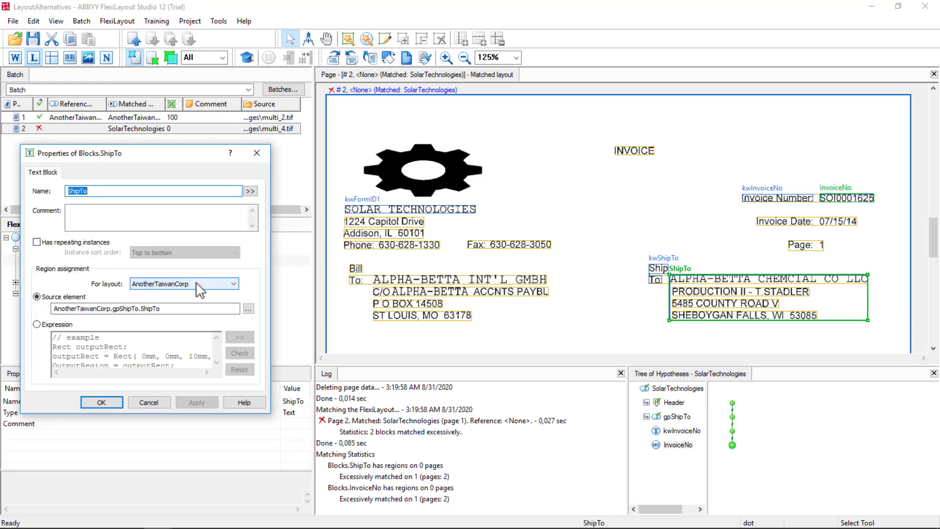
click(176, 284)
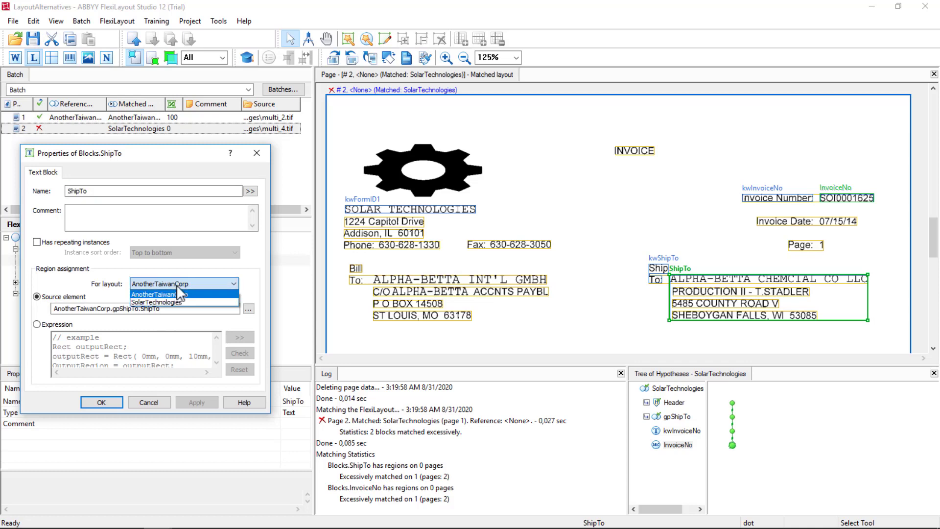
click(158, 302)
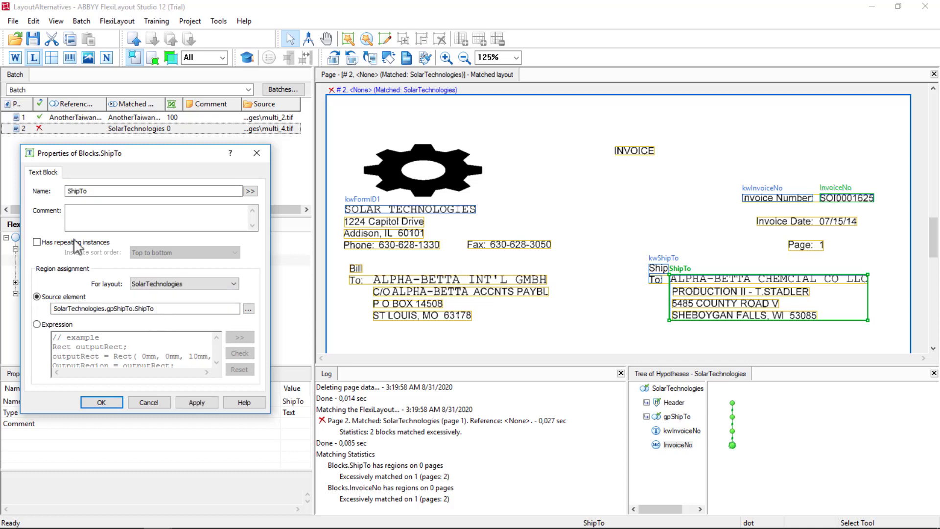
click(149, 404)
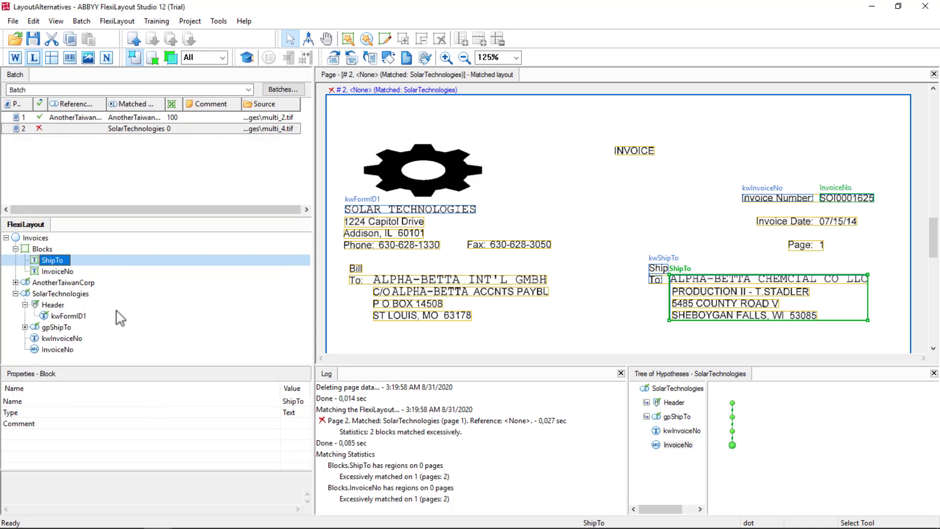
- Check which source element the InvoiceNo block uses for the SolarTechnologies layout, leaving its properties unchanged
click(57, 272)
double_click(57, 272)
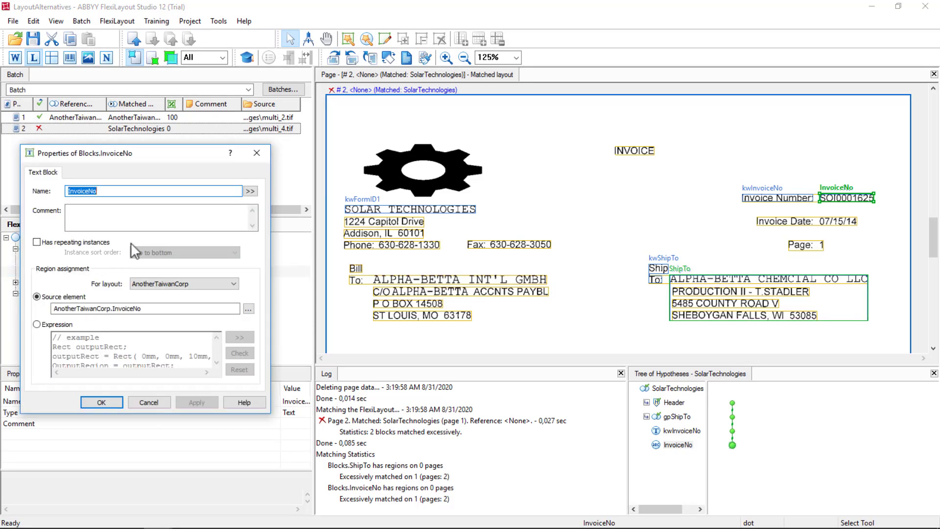
click(214, 283)
click(163, 301)
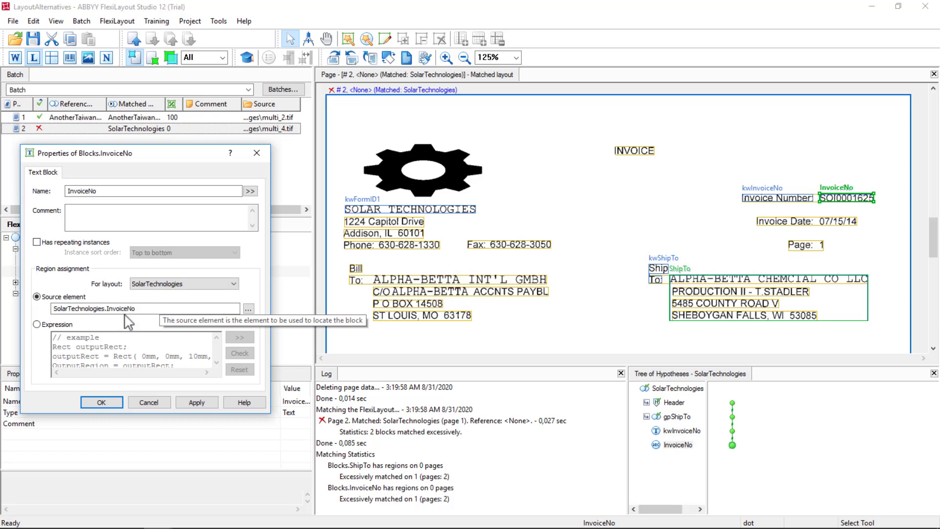
click(158, 401)
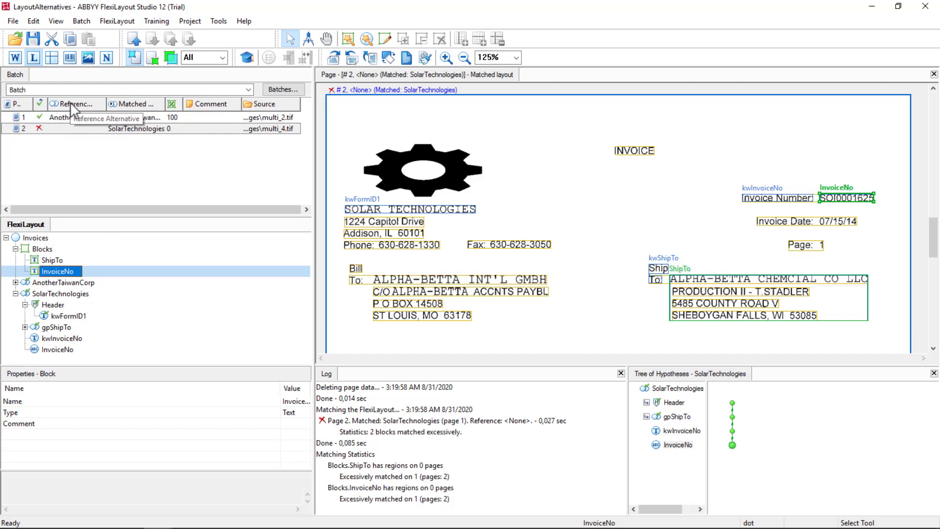
- Set SolarTechnologies as the reference FlexiLayout alternative for page 2
right_click(64, 132)
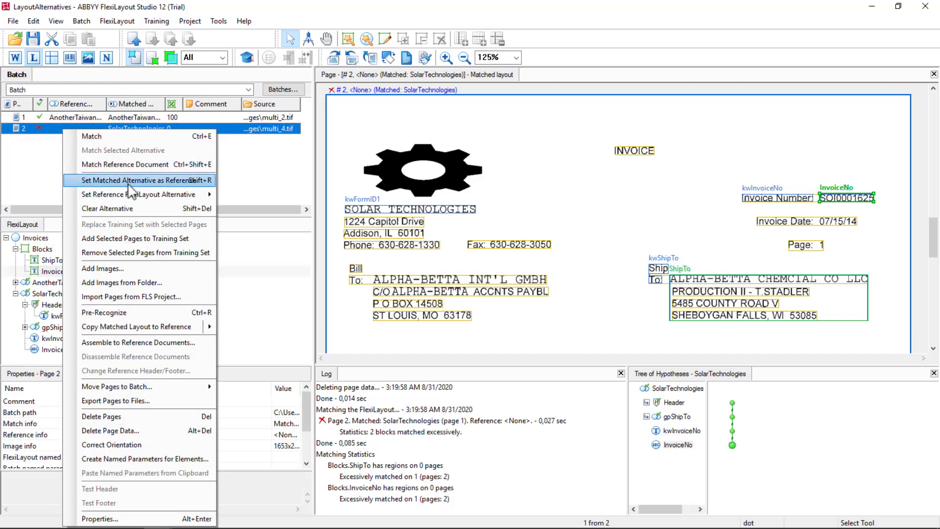
mouse_move(126, 194)
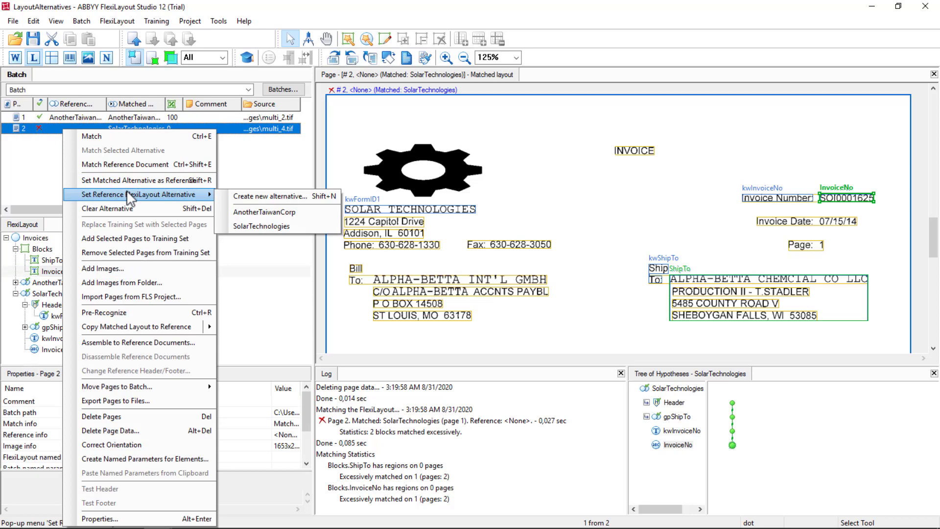
click(267, 226)
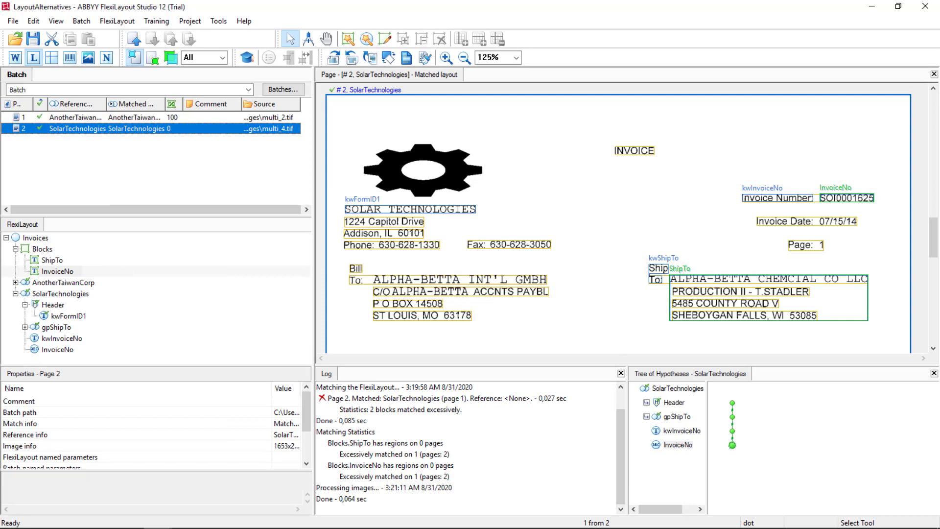
- Collapse the SolarTechnologies alternative in the FlexiLayout tree and make two copies of it
click(16, 294)
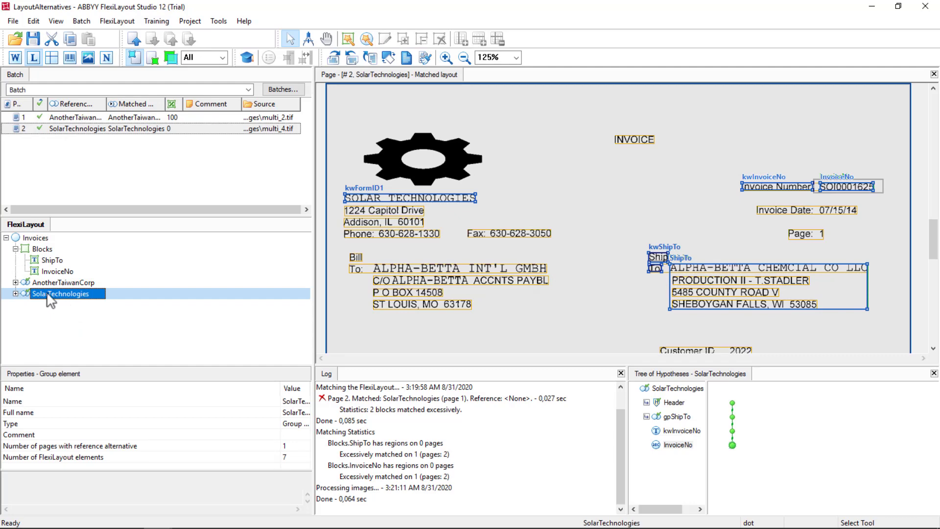
drag(49, 299, 53, 311)
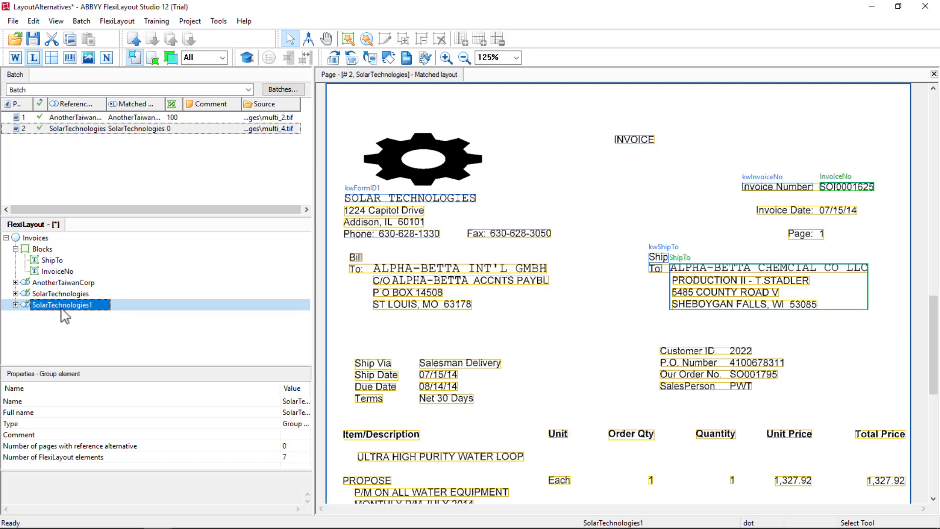
drag(61, 309, 60, 316)
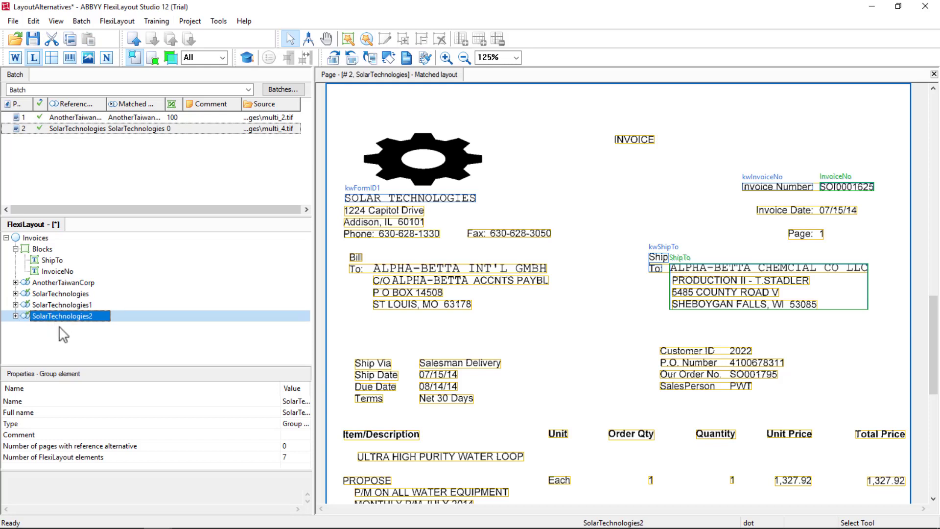
click(61, 337)
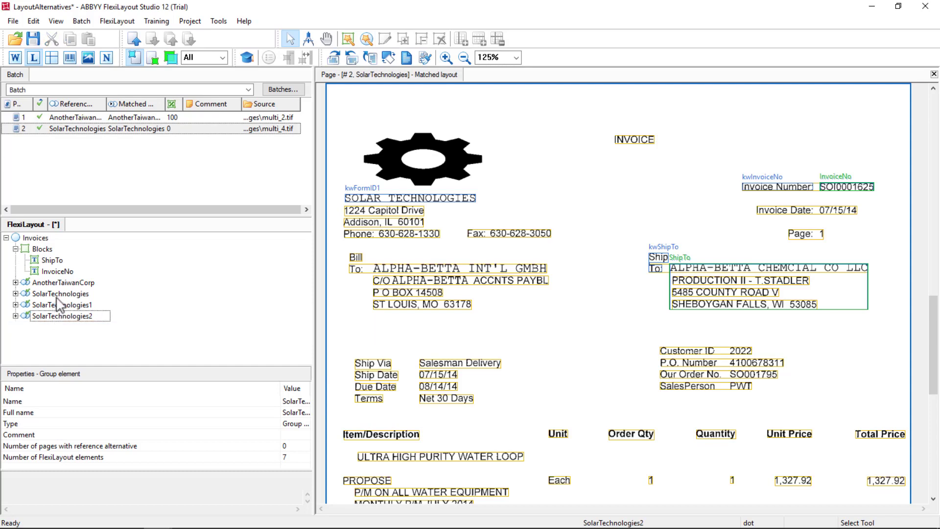
- Delete the duplicate alternatives SolarTechnologies2 and SolarTechnologies1 from the FlexiLayout
click(54, 317)
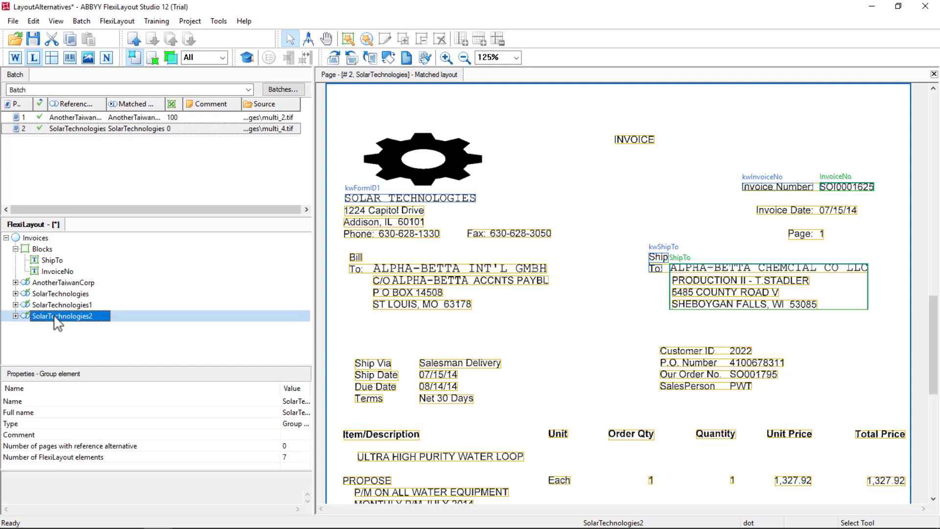
key(Delete)
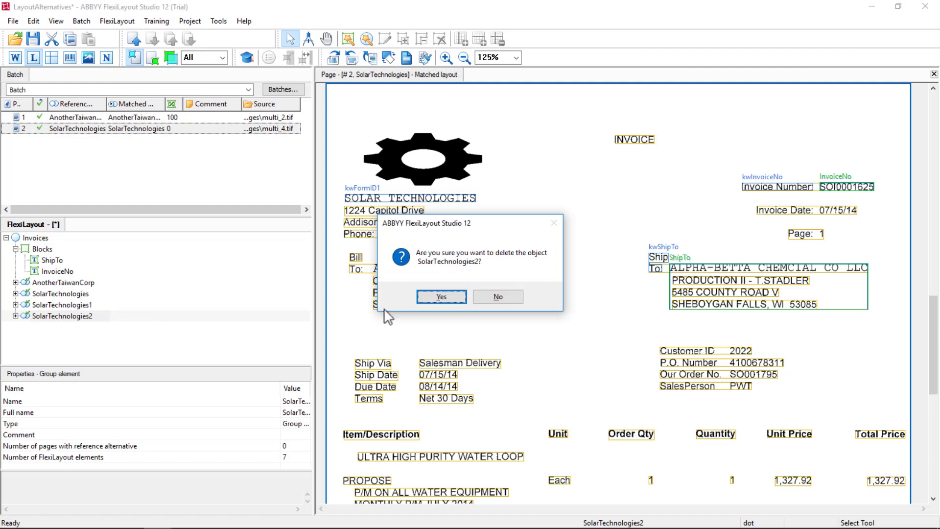
click(441, 297)
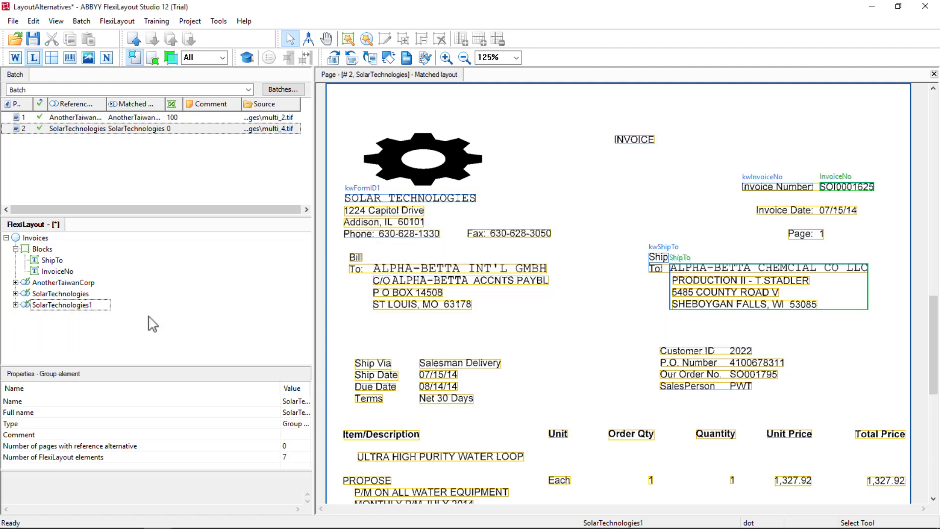
click(102, 305)
key(Delete)
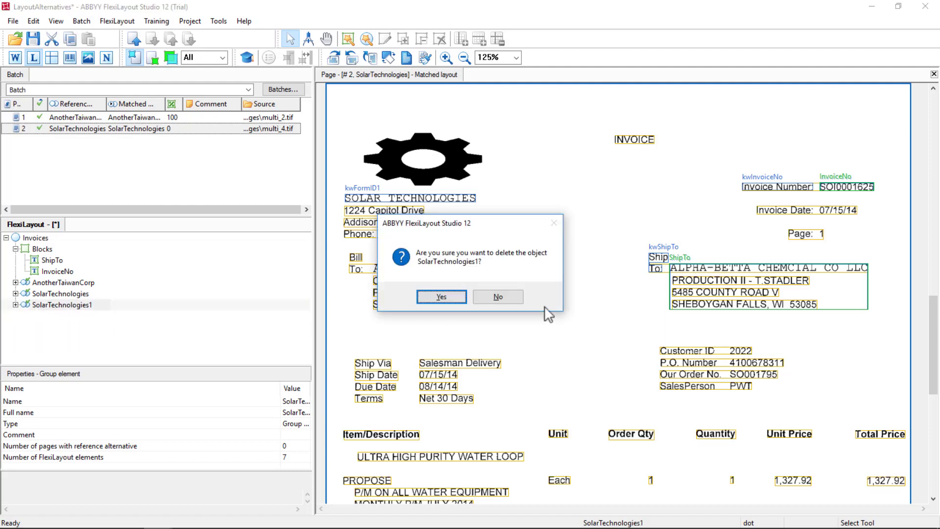
click(447, 296)
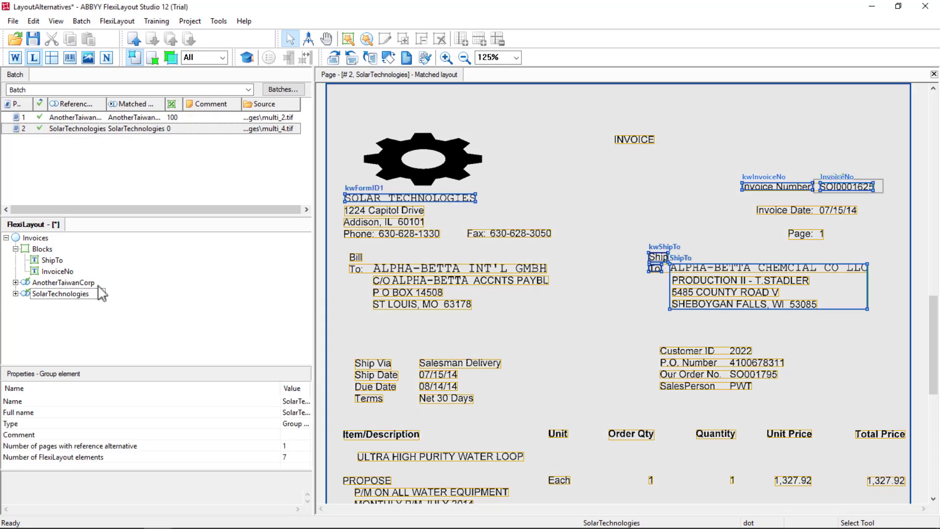